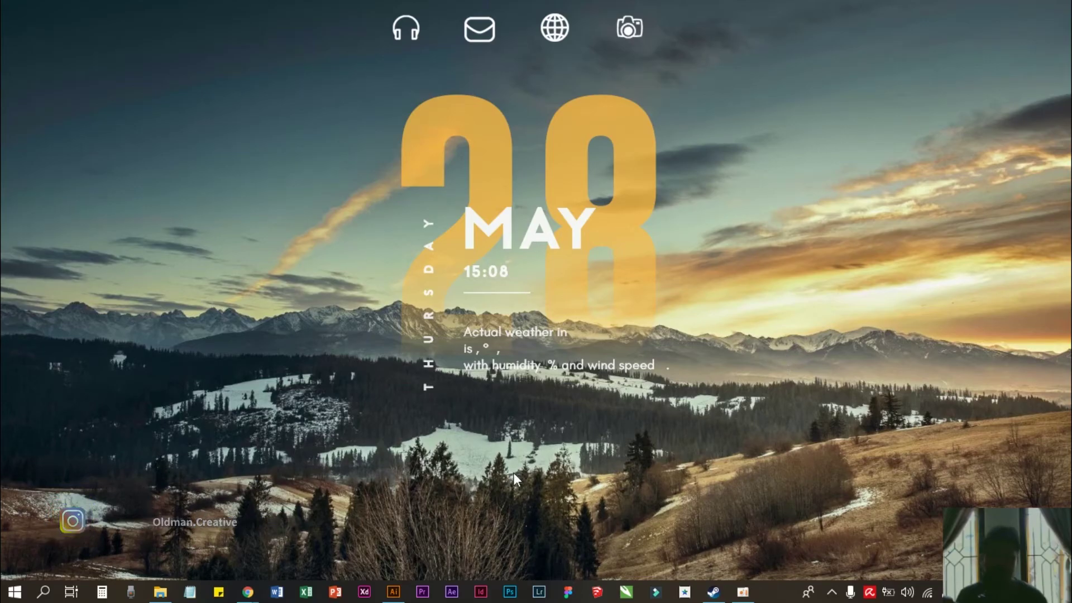
Step: Switch to Illustrator and create a 32 x 32 px RGB document named "water drop" from the recent custom preset
click(394, 592)
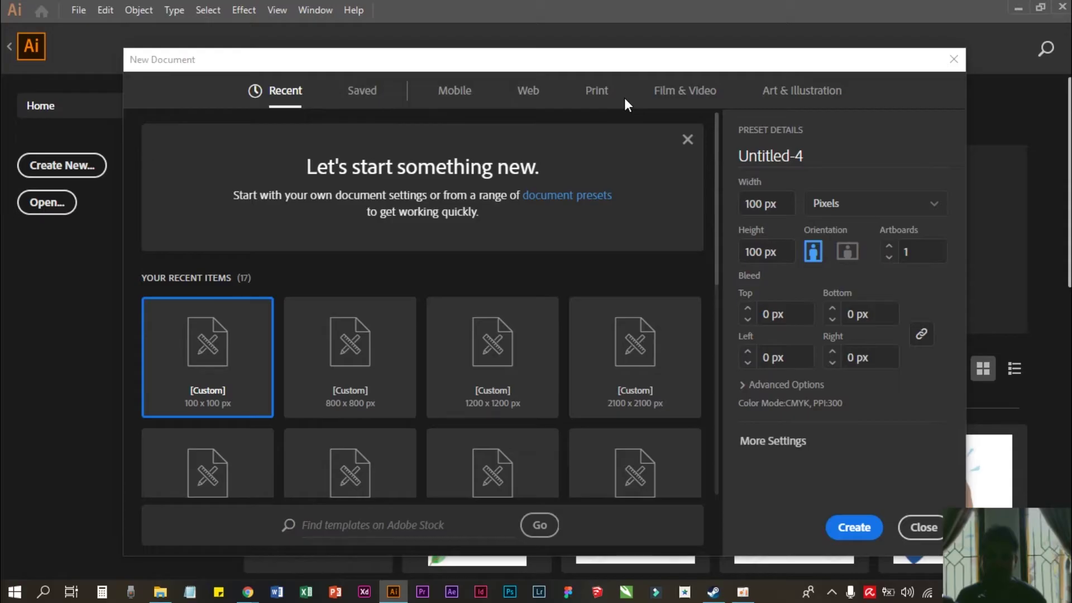
scroll(673, 195, down, 2)
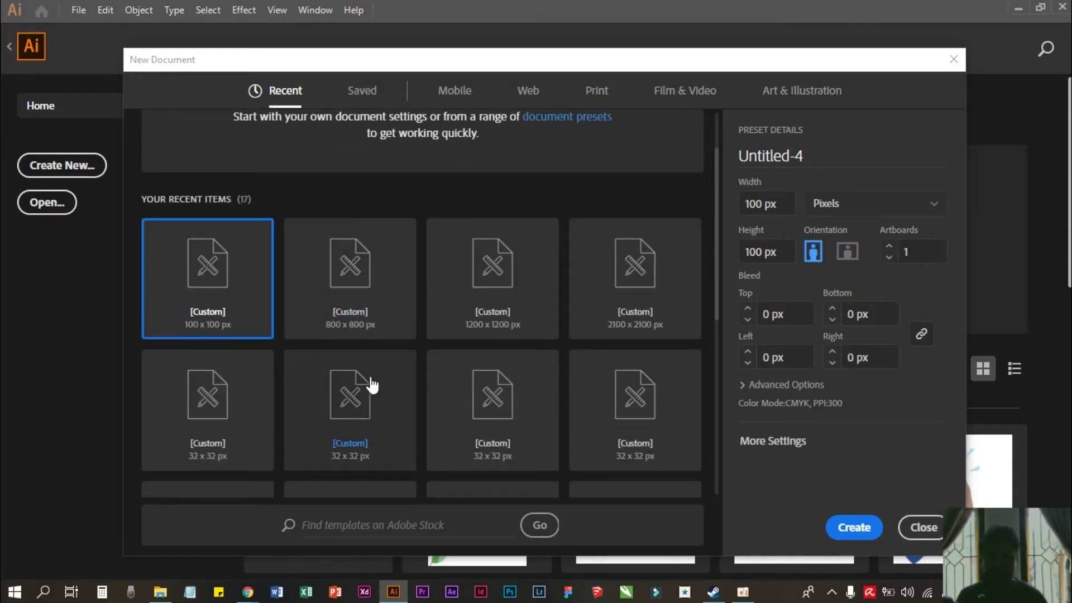
click(373, 409)
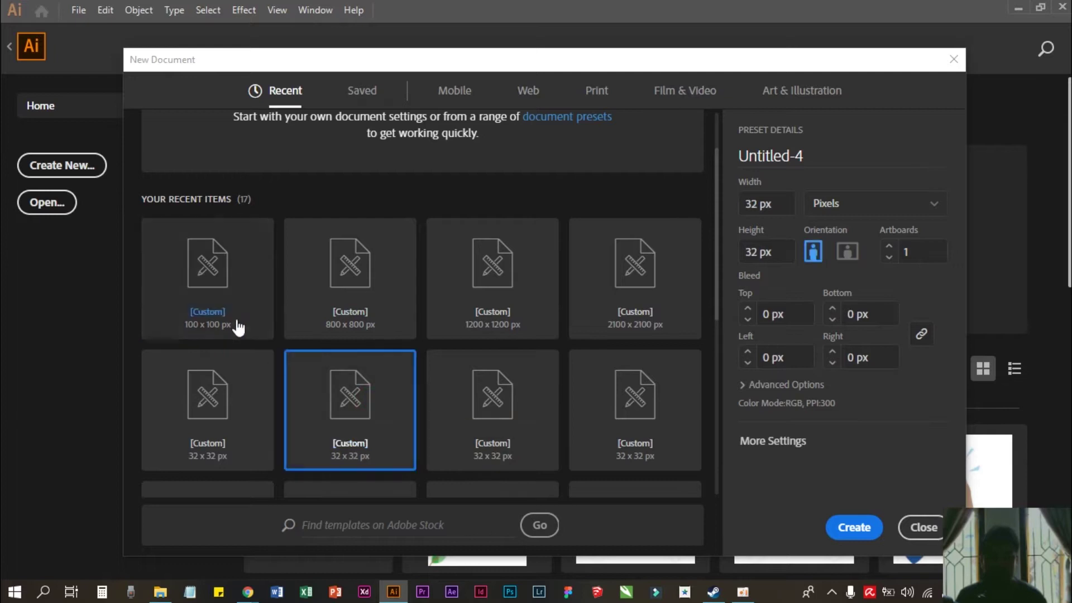
click(849, 154)
key(BackSpace)
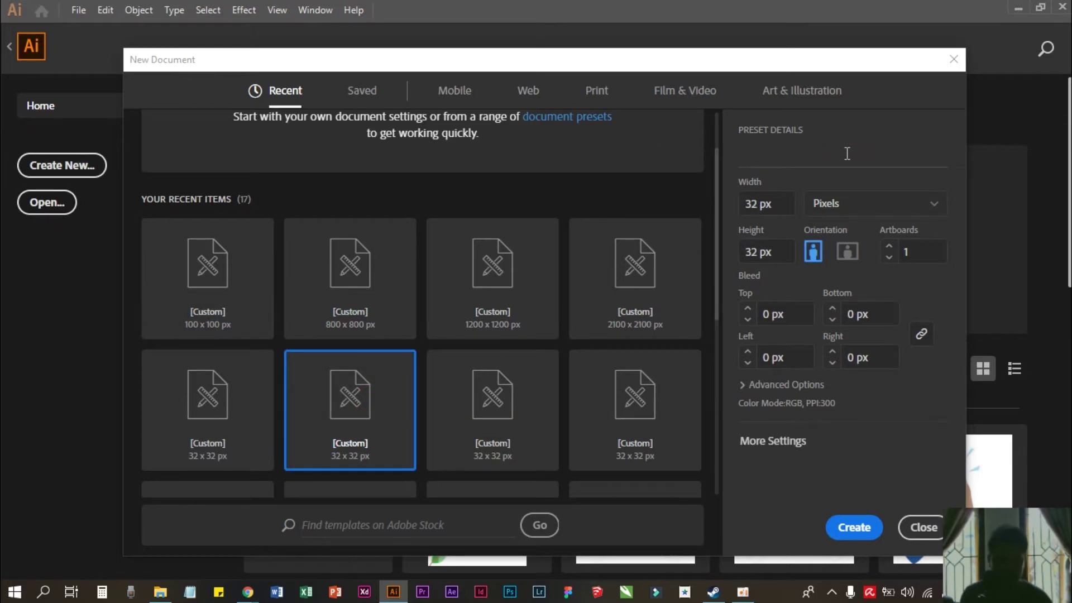
text(water drop)
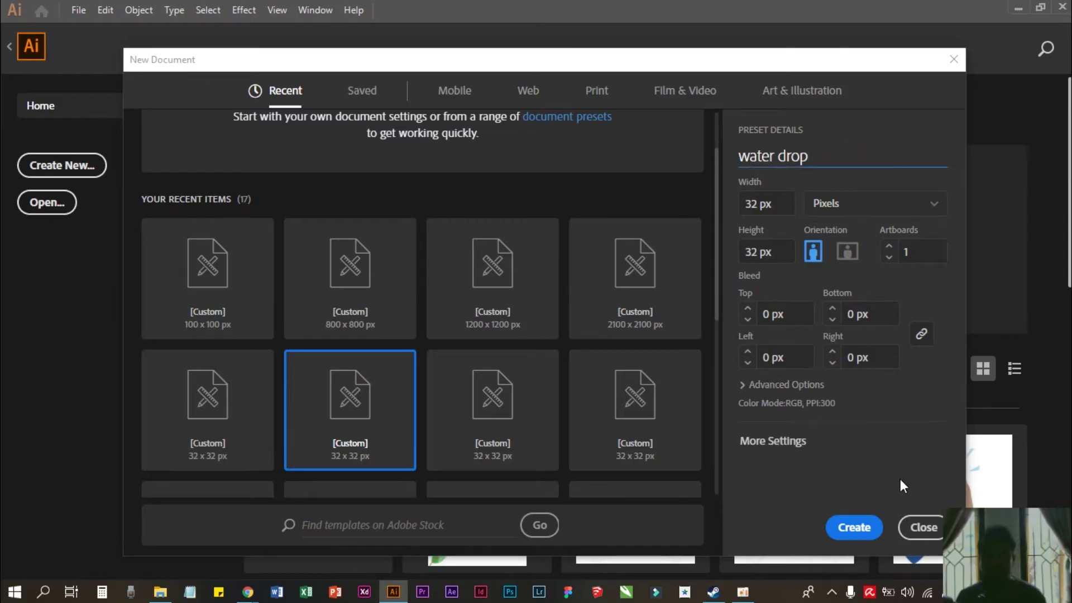
click(849, 536)
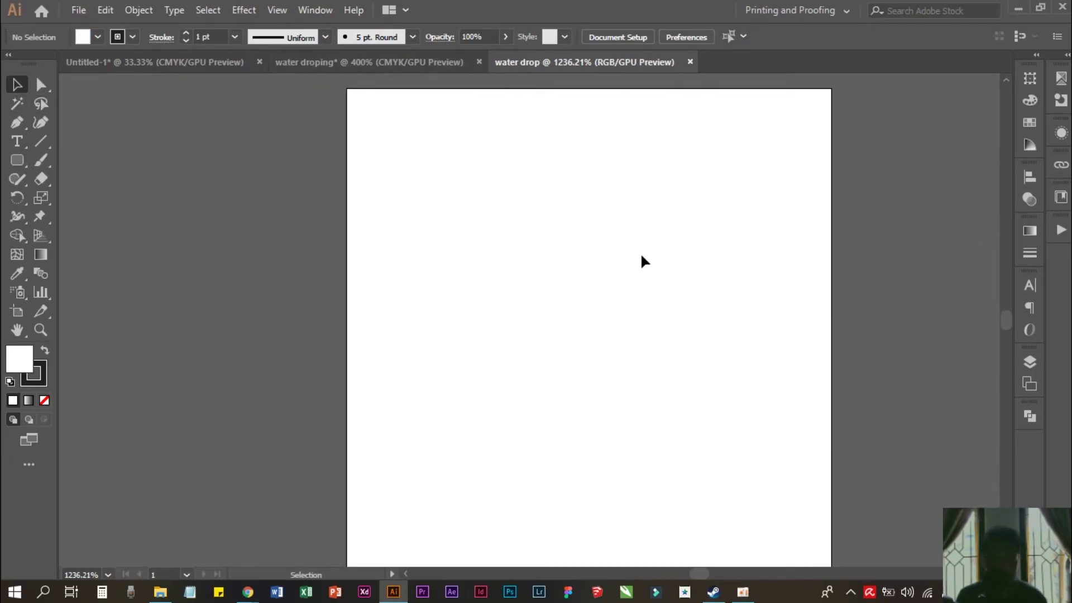
Step: Draw a circle from its centre near the middle of the artboard with the Ellipse tool, using a white fill and 1 pt black stroke
scroll(643, 259, down, 2)
scroll(654, 273, up, 2)
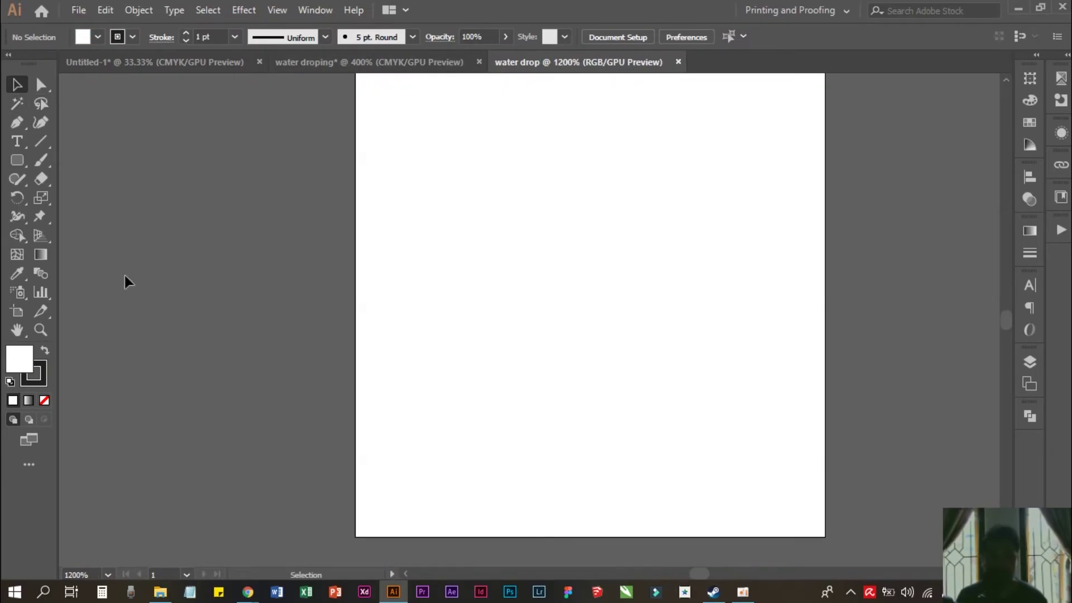
click(17, 160)
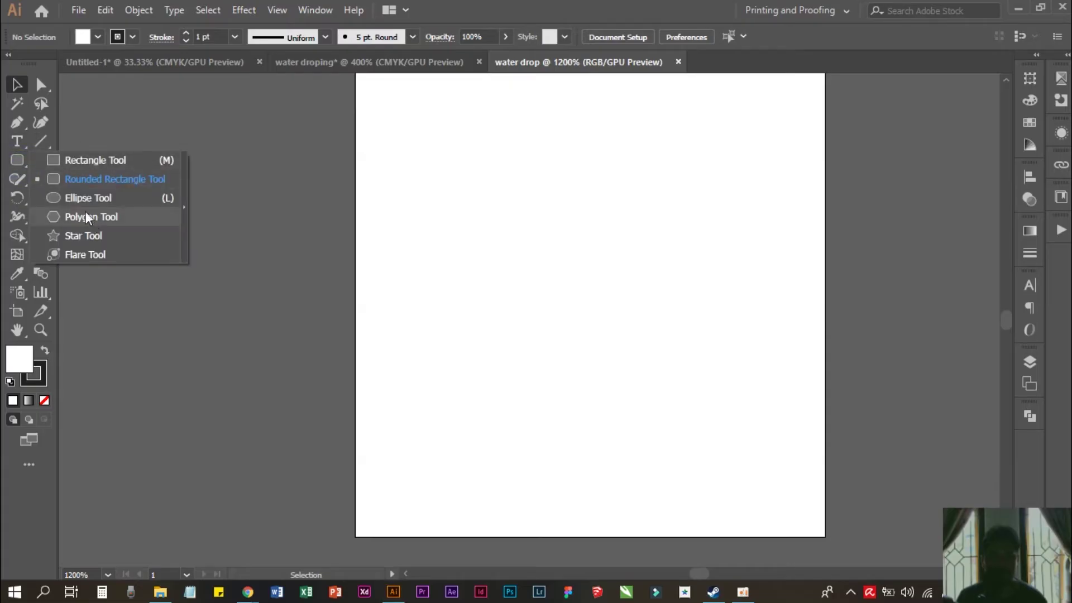
click(81, 198)
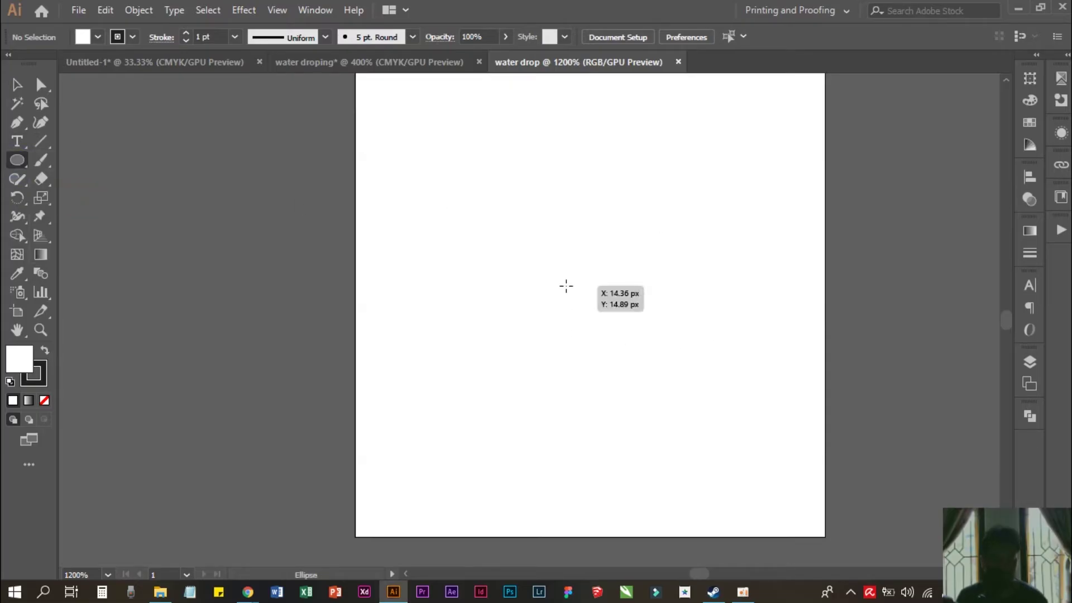
key(alt)
mouse_move(576, 284)
mouse_down()
mouse_move(730, 409)
mouse_move(707, 389)
mouse_up()
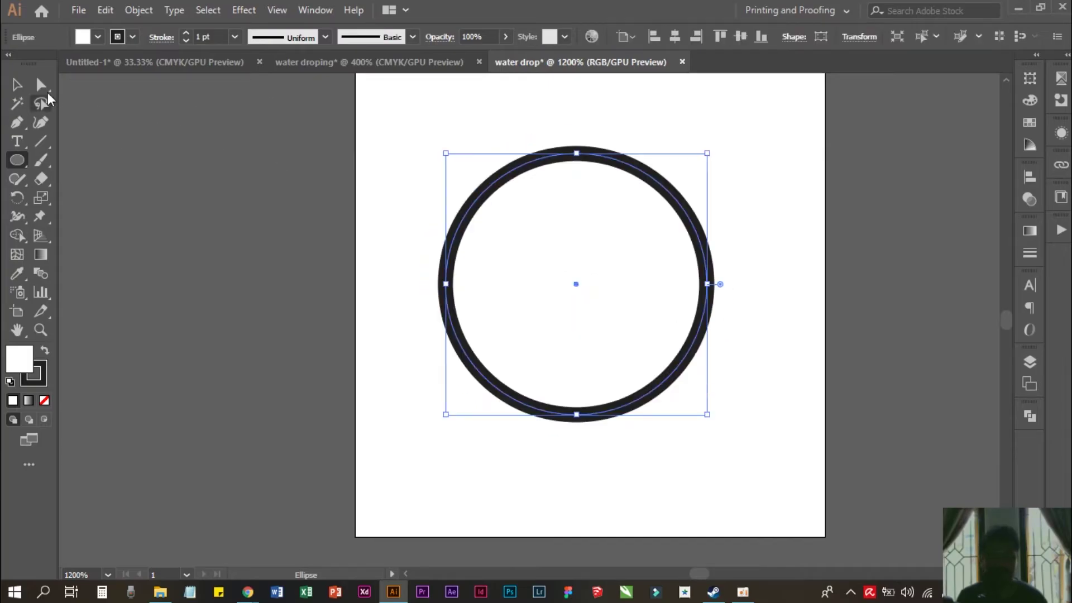
Step: Pull the circle's top anchor point straight up beyond the artboard and convert it to a corner to form a teardrop
click(41, 84)
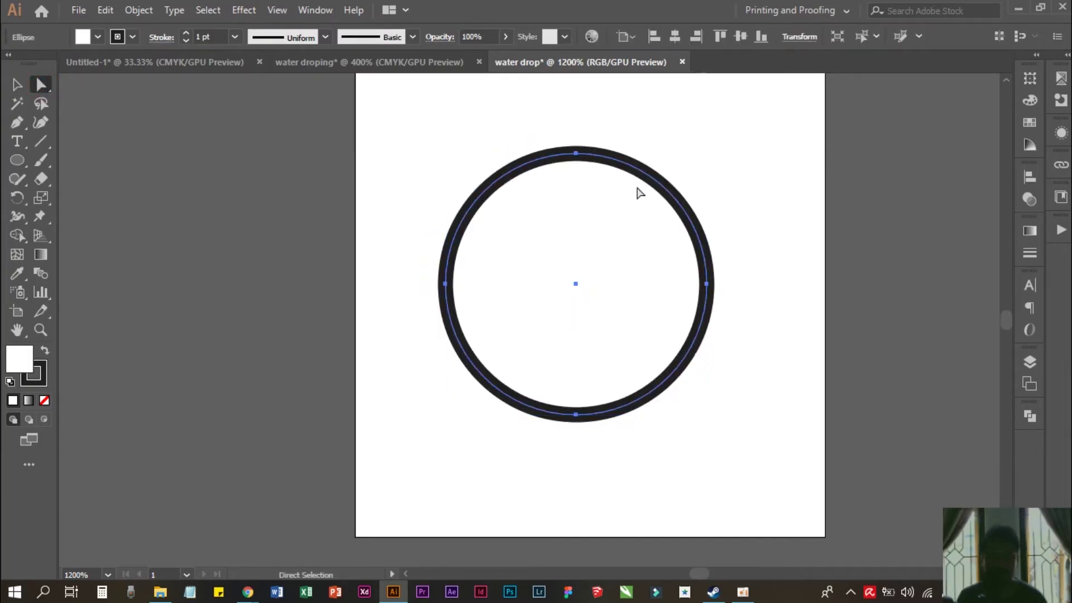
scroll(674, 205, up, 3)
drag(585, 218, 577, 199)
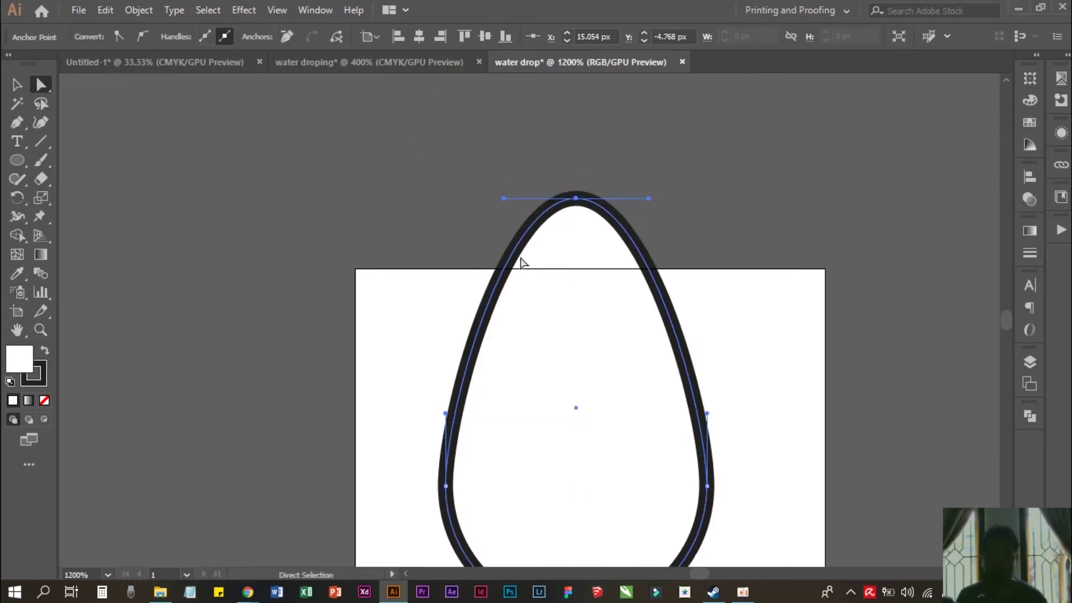
click(121, 35)
click(21, 86)
click(787, 168)
scroll(779, 162, down, 3)
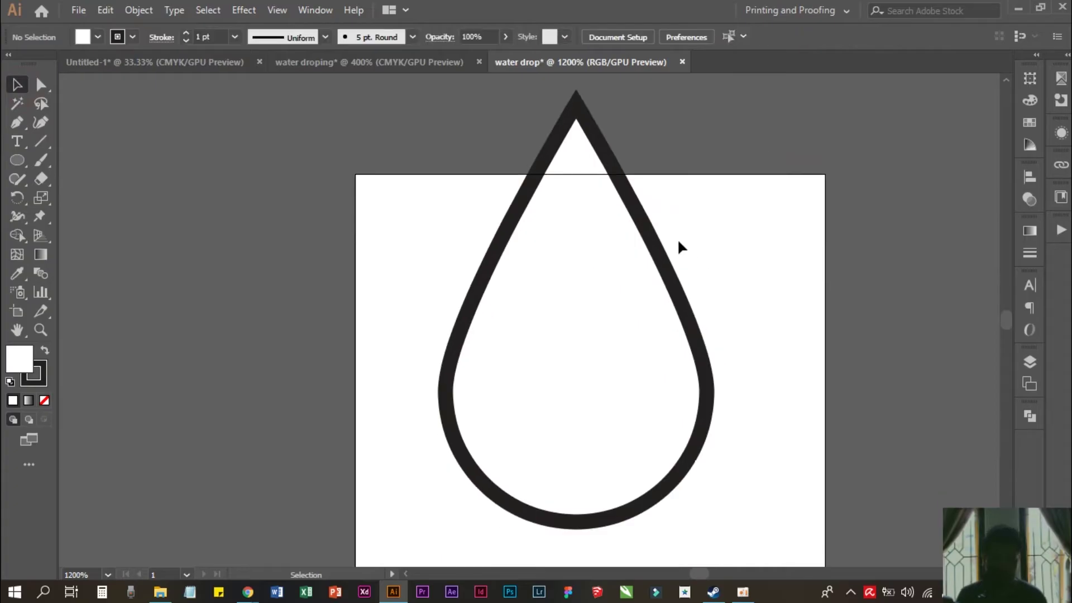
Step: Scale the teardrop down proportionally so that it fits inside the artboard
click(639, 239)
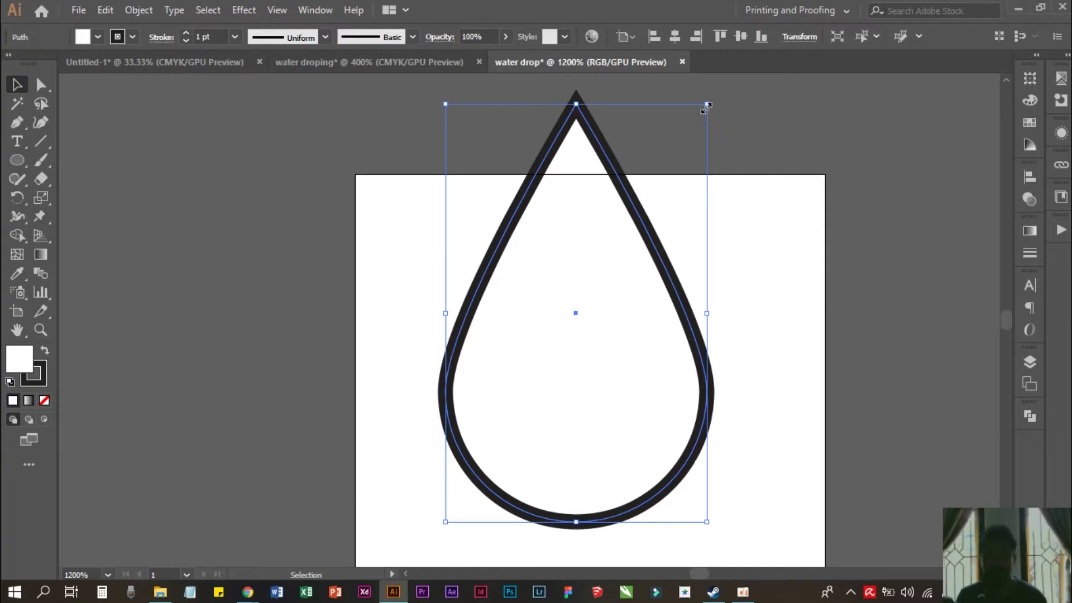
drag(705, 108, 628, 220)
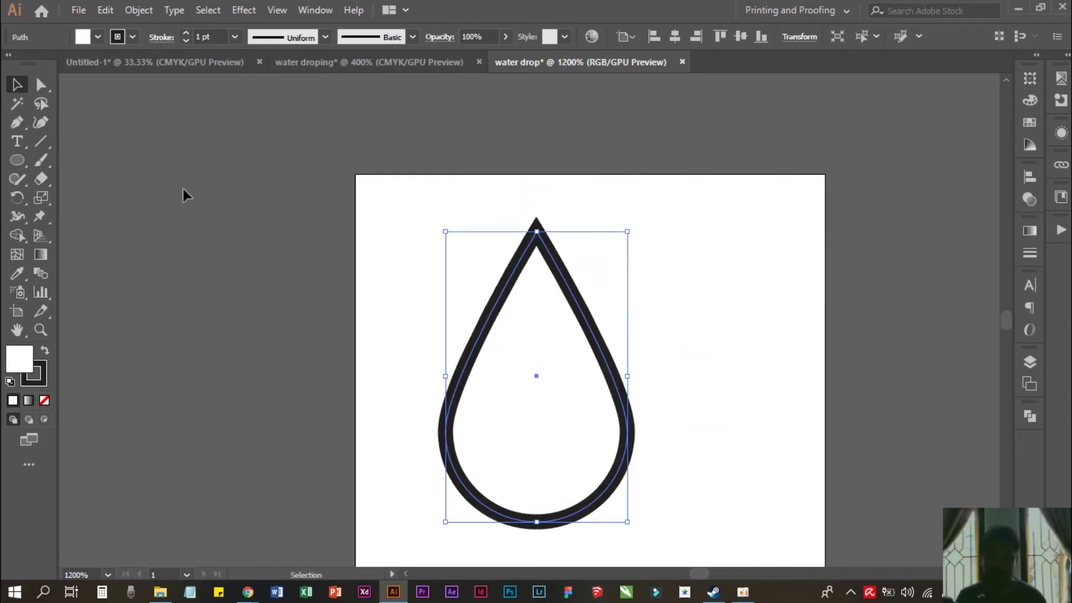
click(215, 232)
Step: Set the teardrop's fill to None, keeping only its black stroke
drag(438, 287, 558, 379)
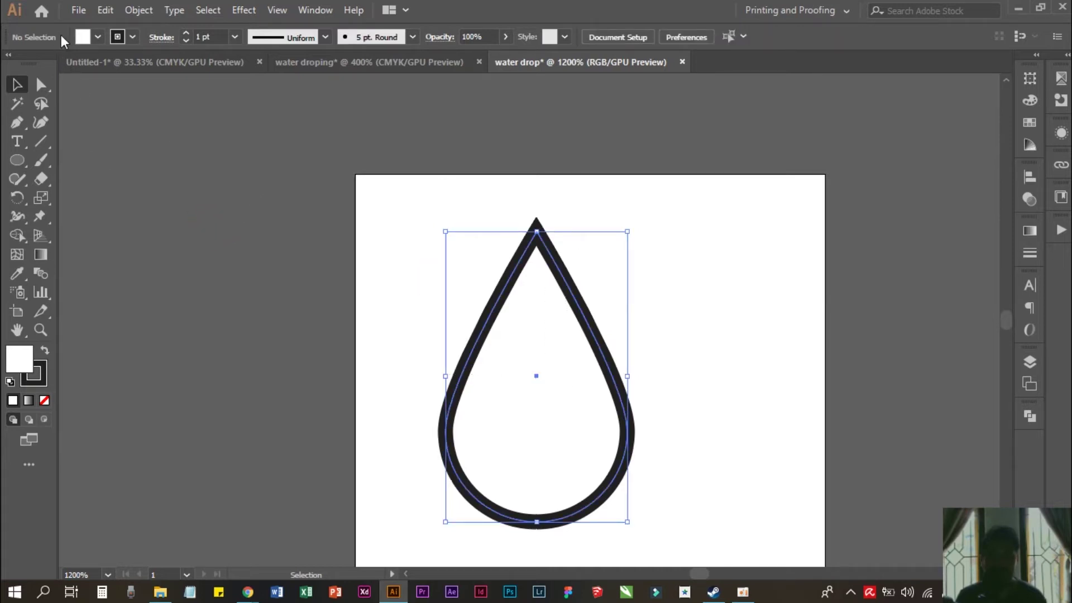
click(98, 37)
click(11, 64)
click(148, 165)
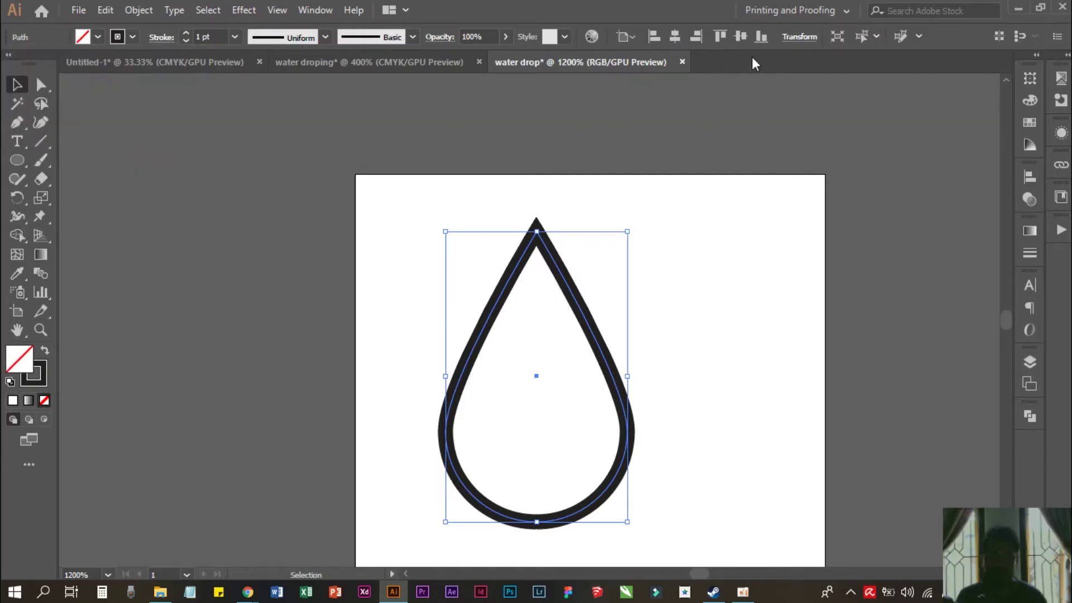
Step: Centre the teardrop vertically and horizontally on the artboard
click(741, 36)
click(674, 37)
click(946, 253)
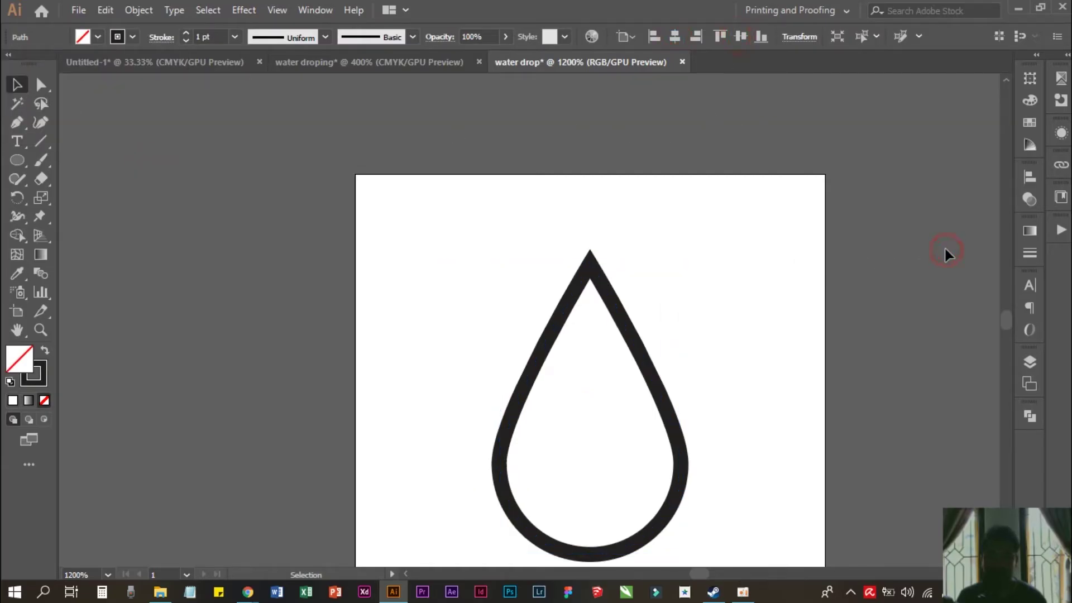
scroll(837, 233, down, 2)
scroll(835, 230, up, 1)
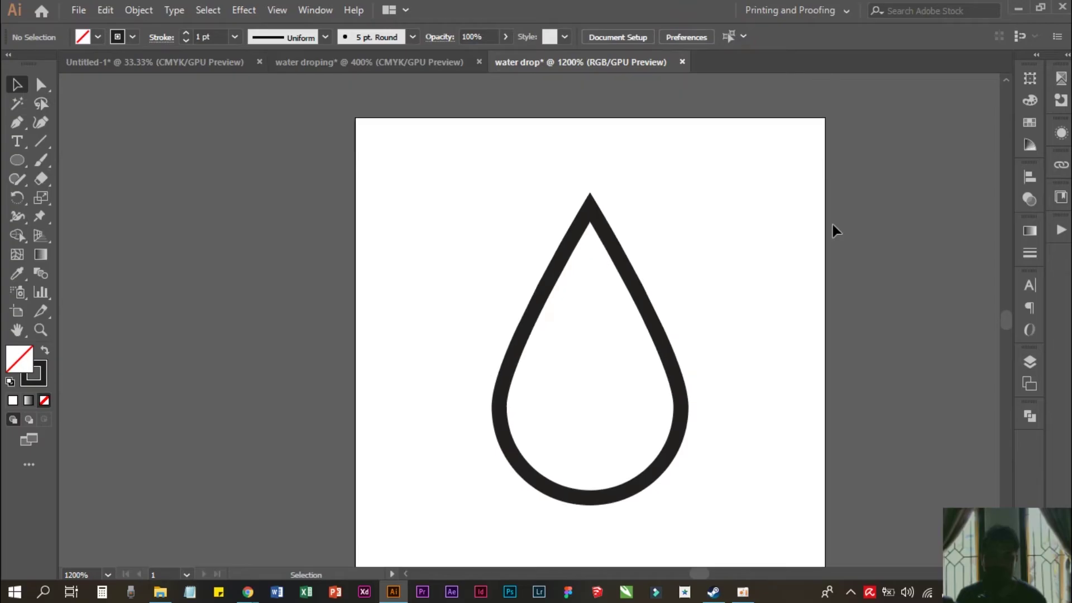
drag(493, 199, 683, 344)
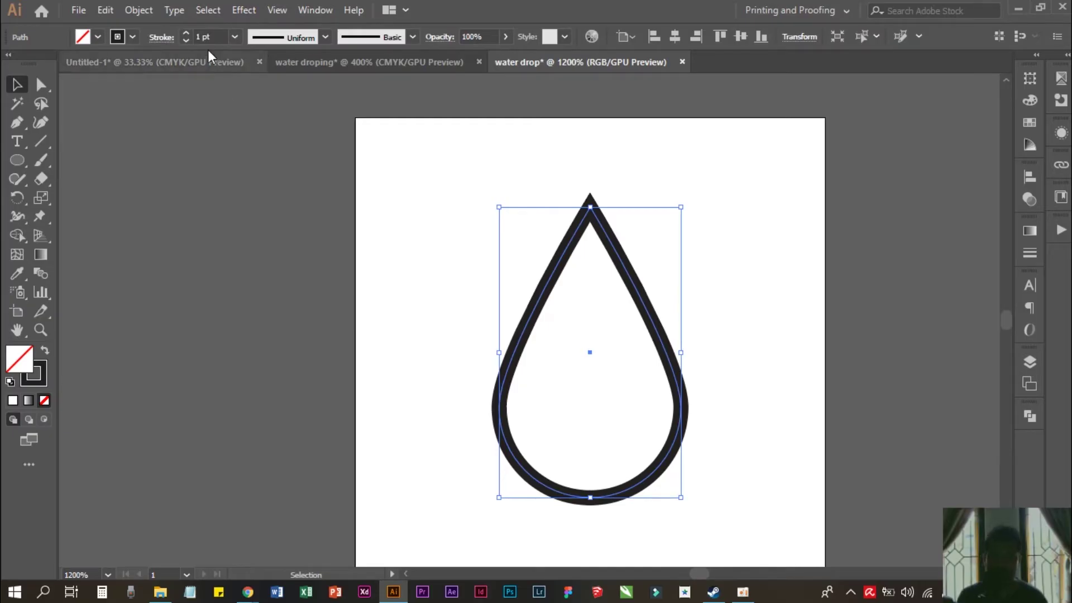
click(188, 274)
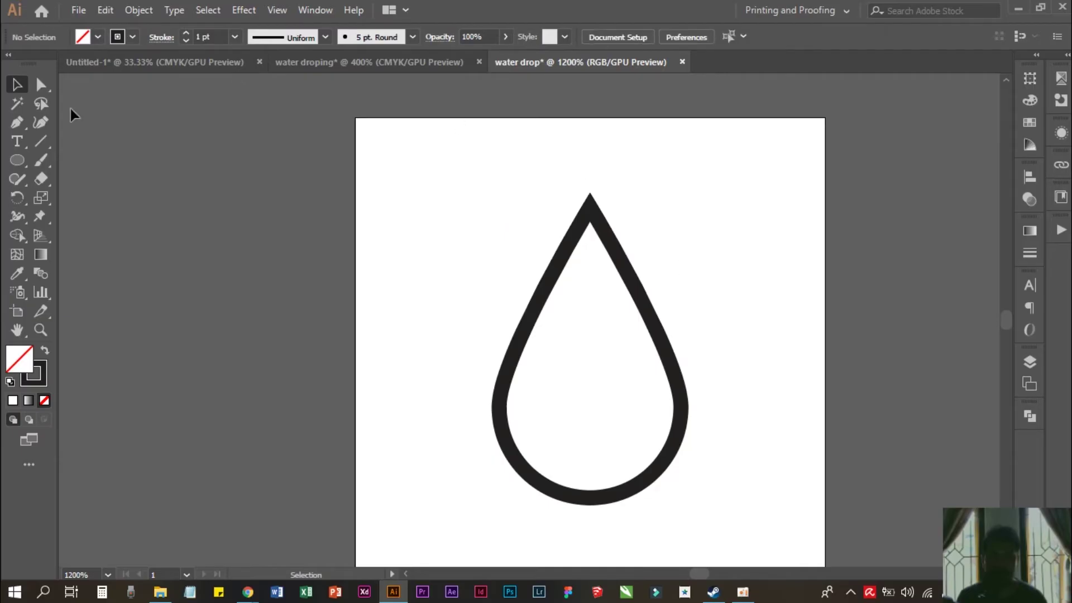
Step: Draw a short curved highlight line with the Pen tool inside the drop's lower-right side, bulging parallel to the outline
click(17, 121)
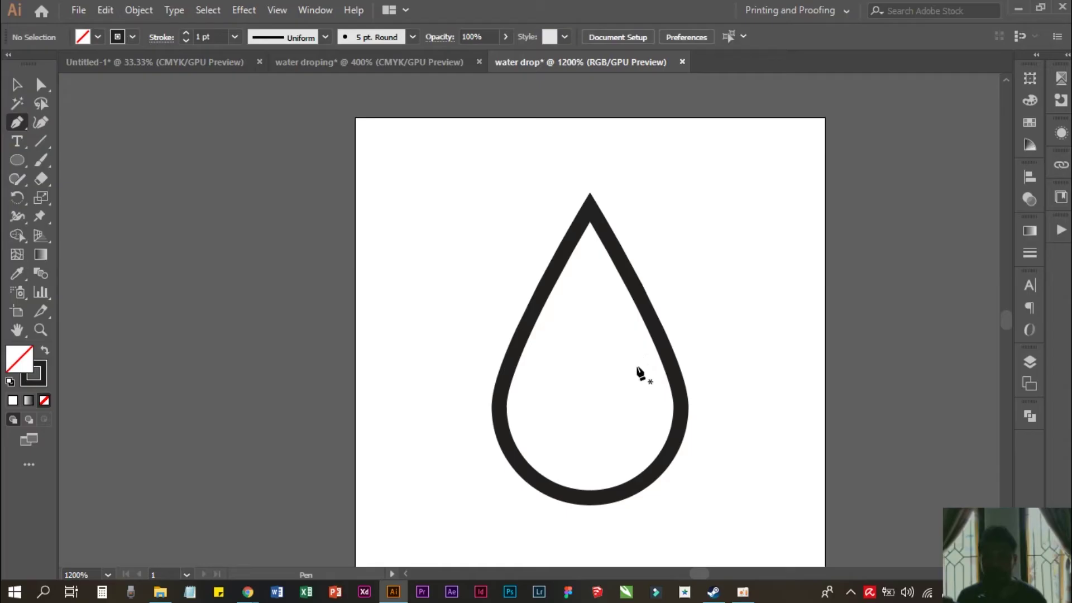
click(636, 365)
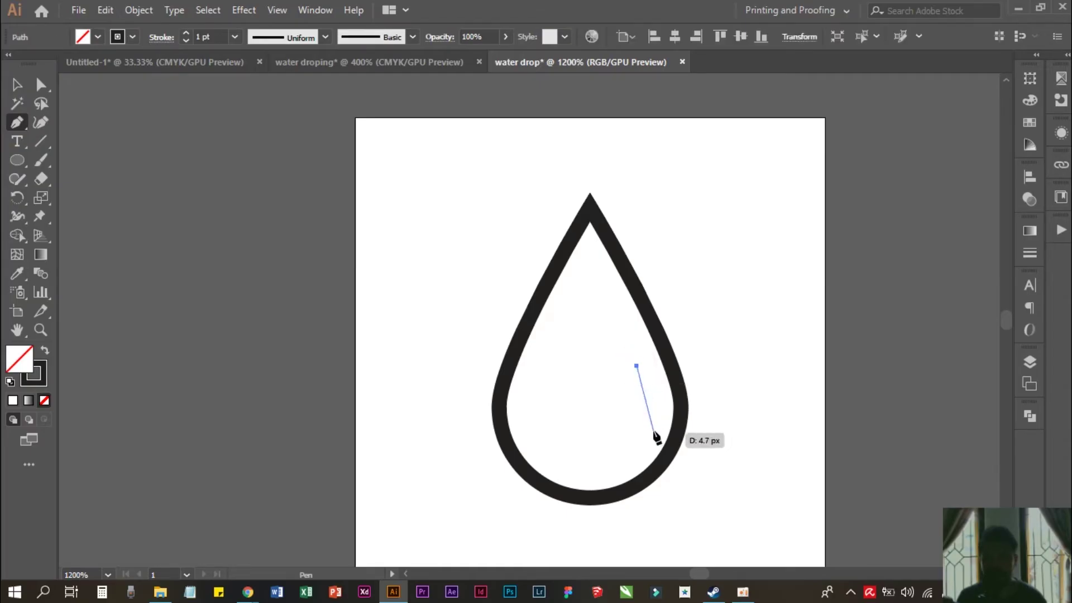
mouse_move(637, 451)
mouse_down()
mouse_move(594, 500)
mouse_move(608, 499)
mouse_up()
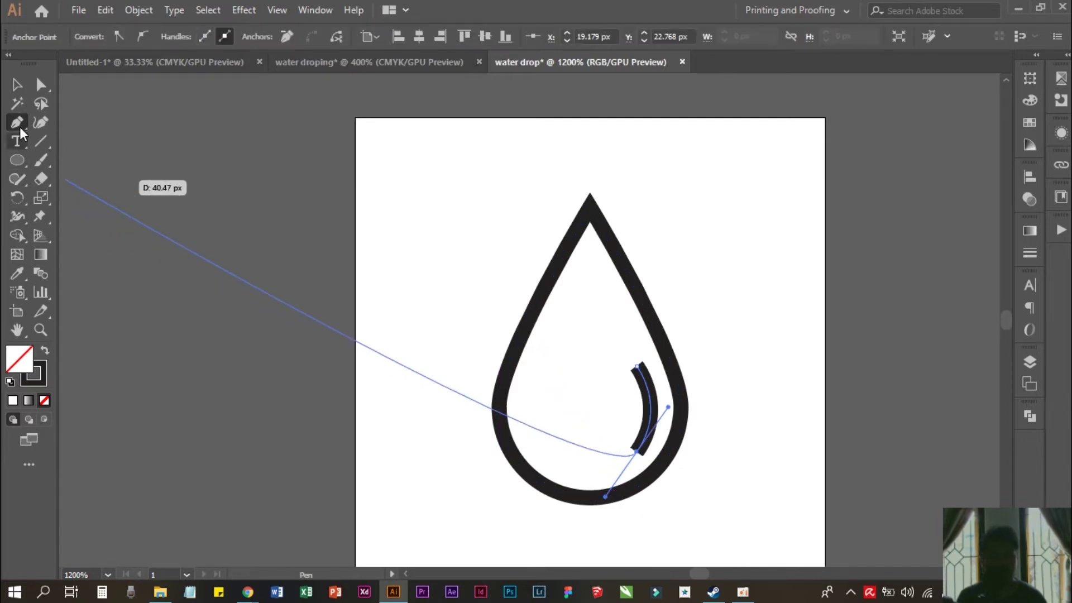
click(17, 84)
click(285, 260)
Step: Give the curved highlight's stroke round caps and round corner joins
click(645, 397)
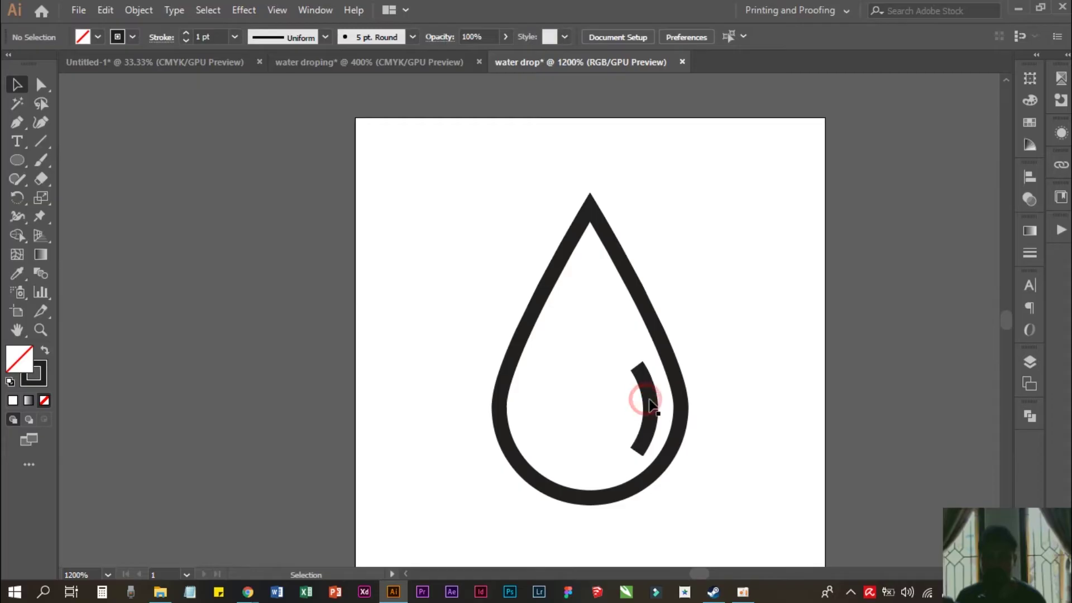
click(1030, 253)
click(910, 270)
click(910, 290)
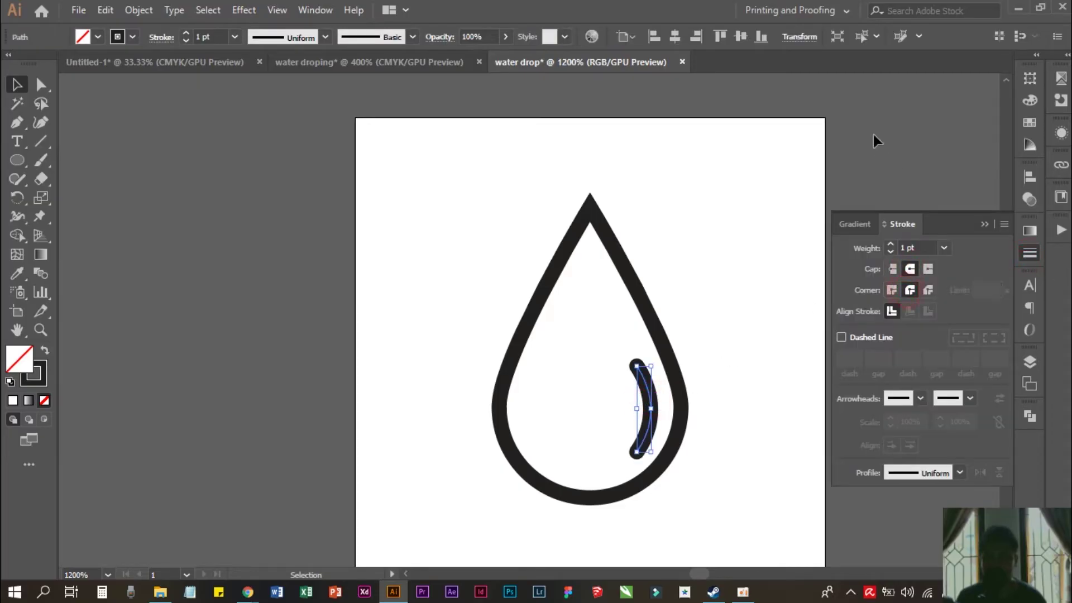
click(918, 136)
click(983, 224)
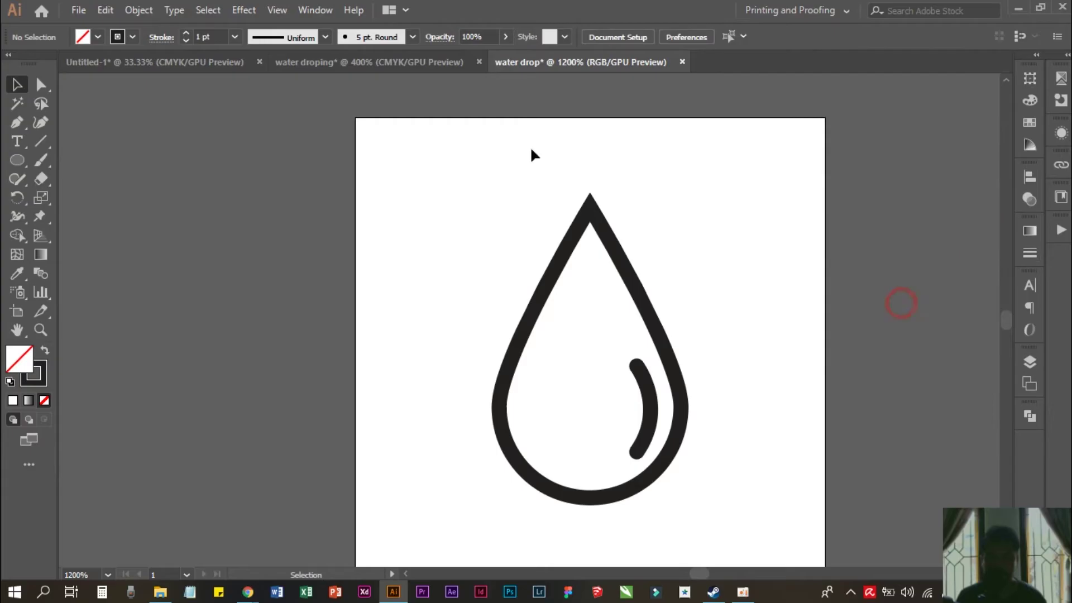
Step: Apply round caps and round corner joins to the teardrop outline's stroke
drag(491, 210, 672, 289)
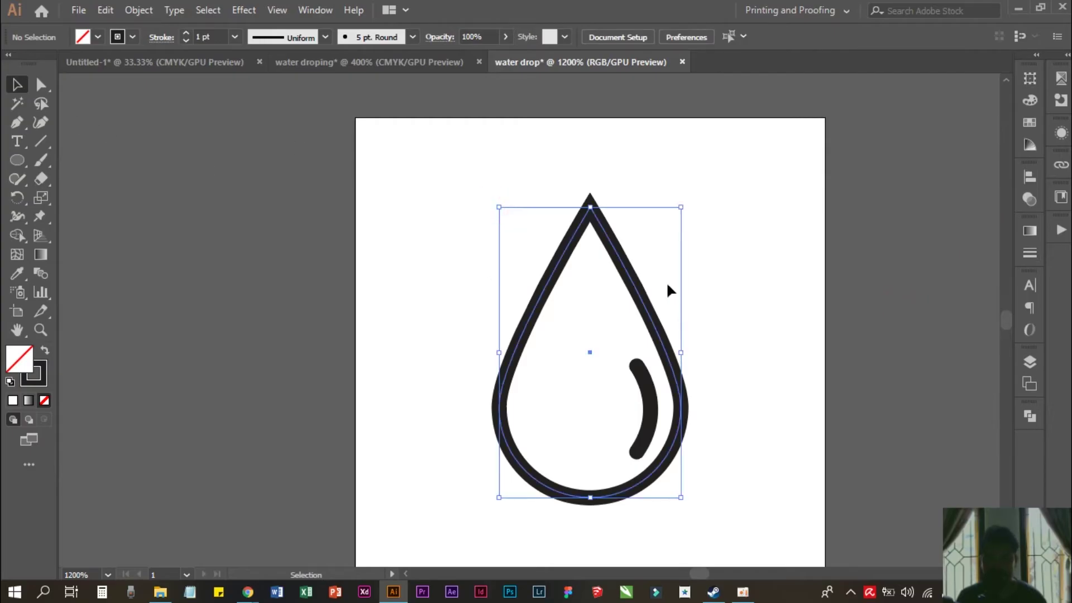
click(1030, 253)
click(910, 268)
click(910, 290)
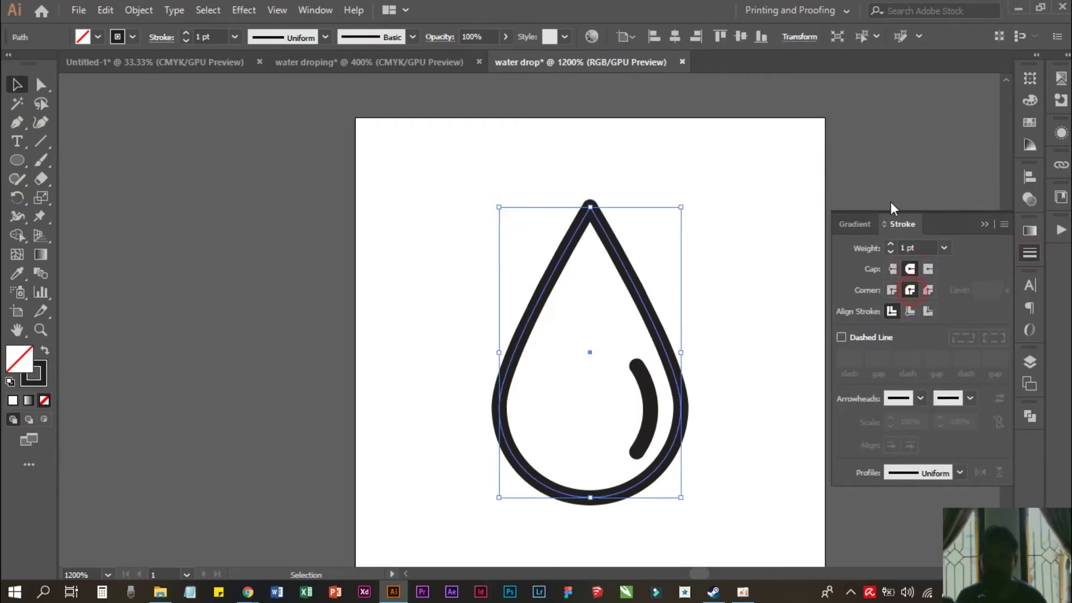
click(984, 224)
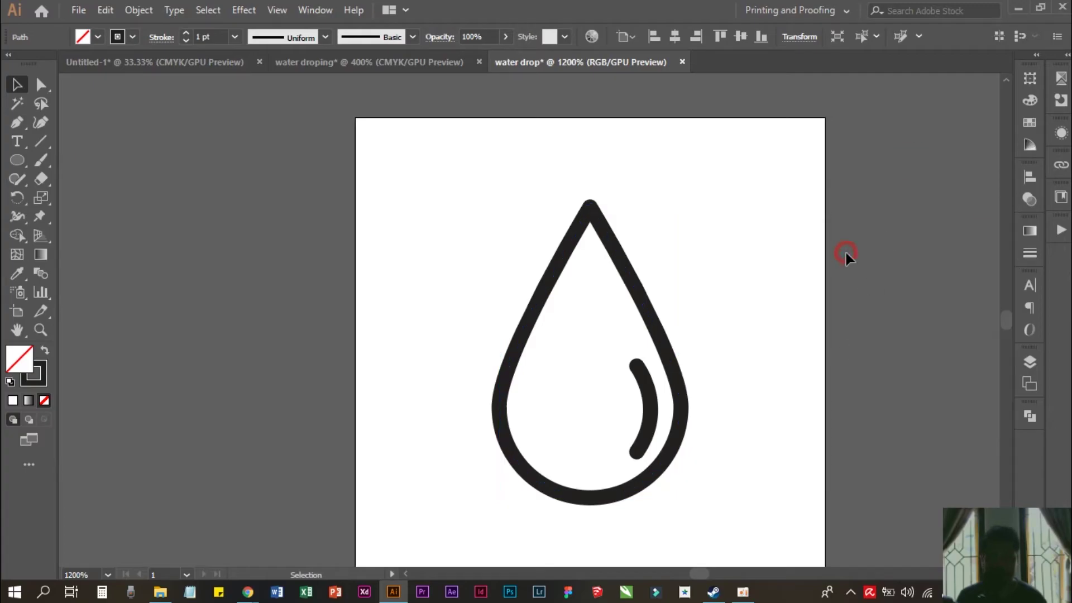
Step: Expand the teardrop outline with both Fill and Stroke included, and deselect it
click(512, 215)
click(593, 223)
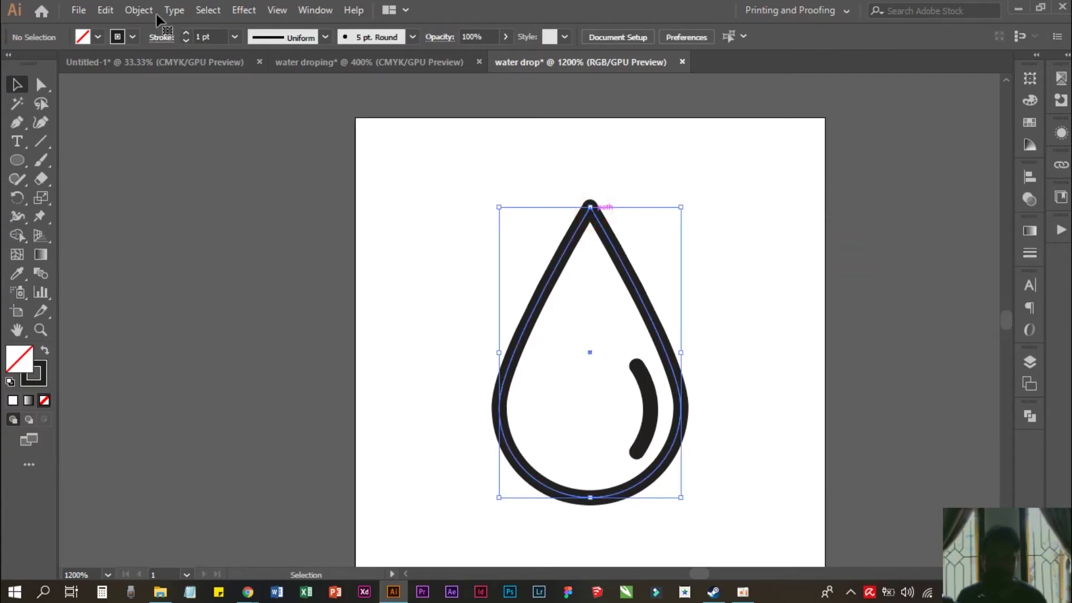
click(139, 10)
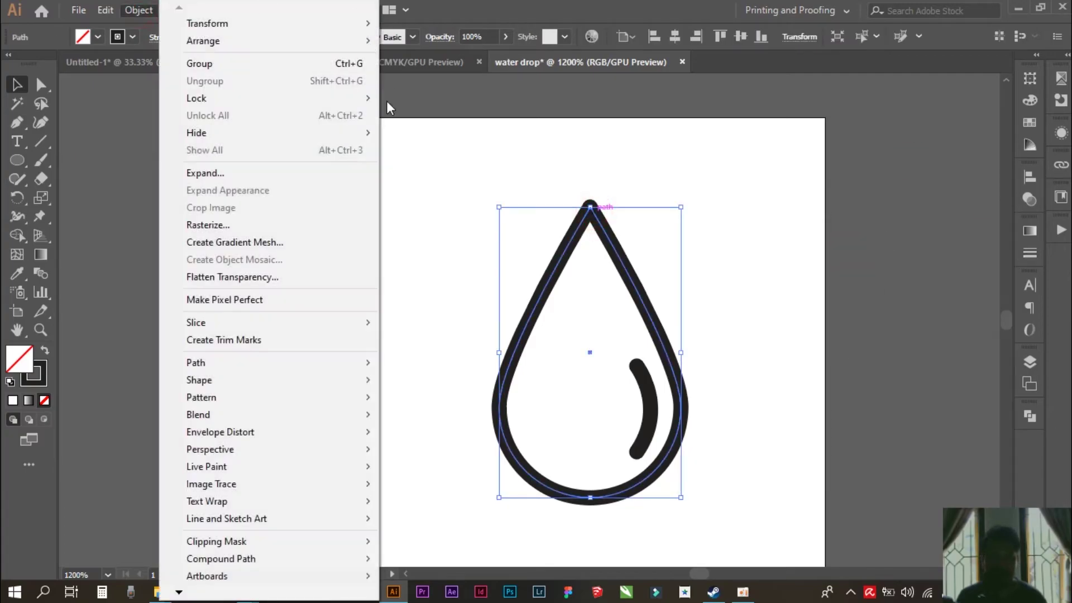
click(209, 174)
click(498, 387)
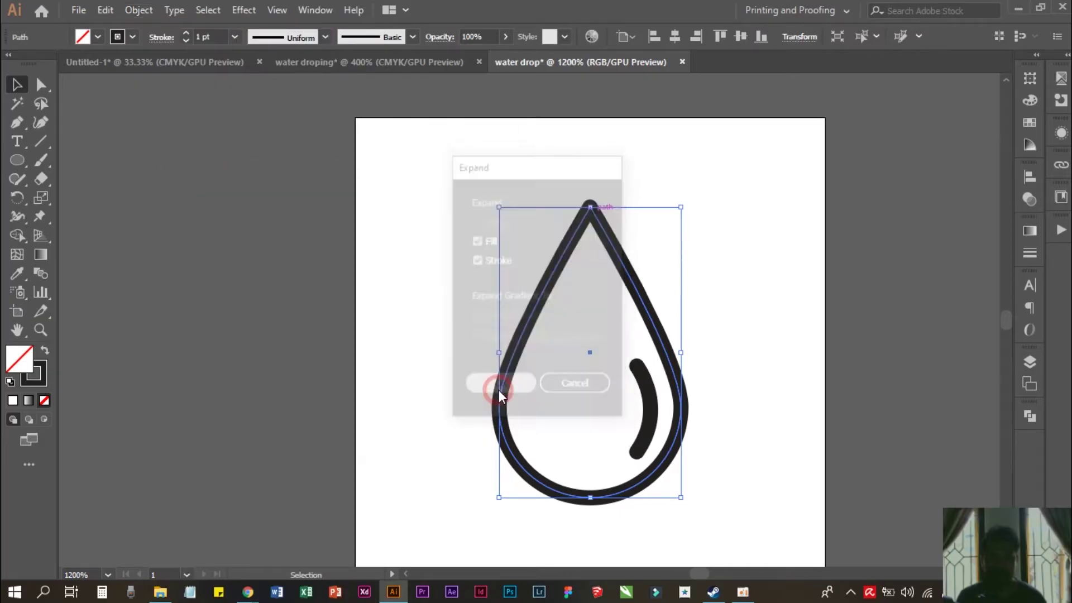
click(830, 315)
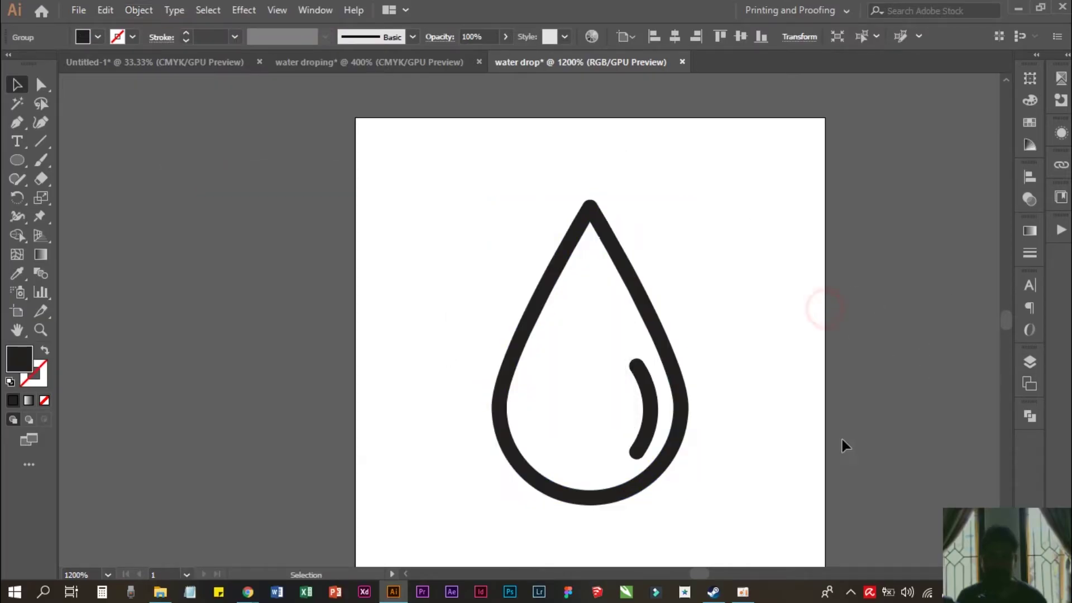
Step: Expand the curved highlight with both Fill and Stroke included, and check the icon's paths in Outline view
click(650, 410)
click(139, 10)
click(204, 174)
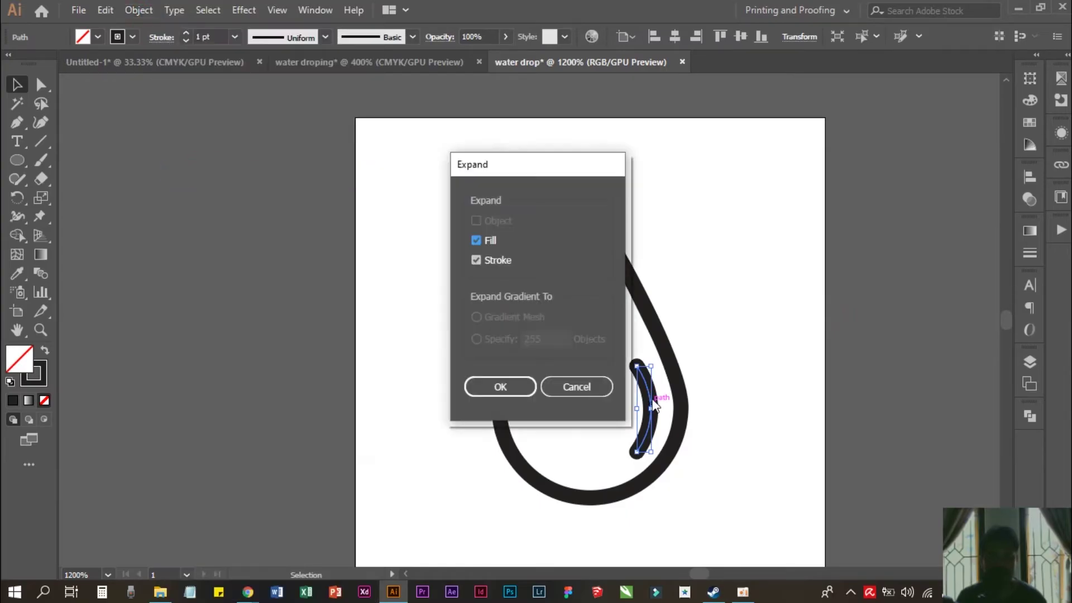
click(493, 391)
click(891, 335)
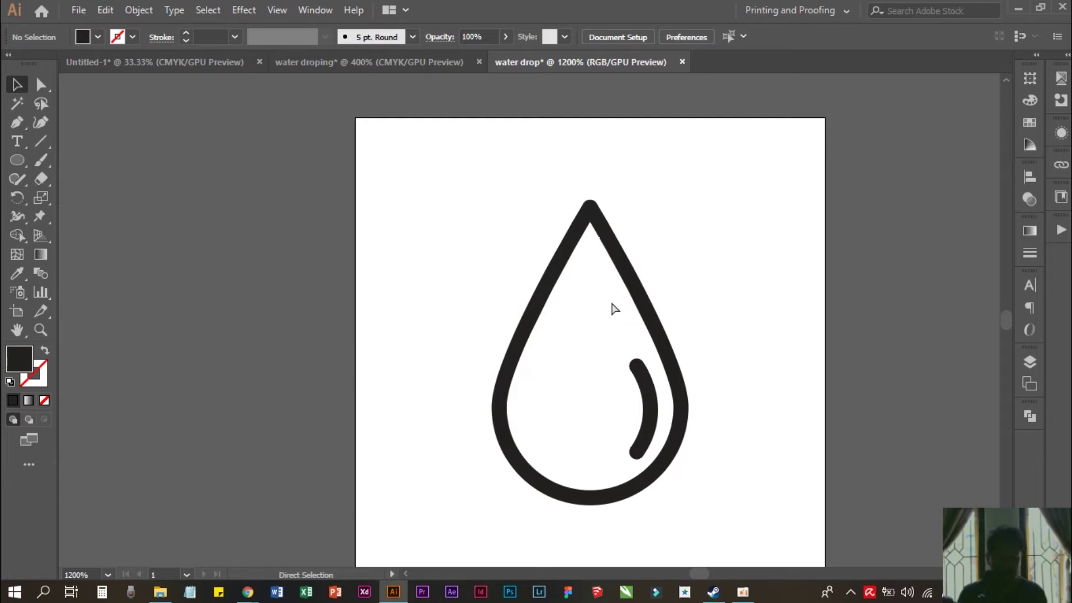
key(ctrl+y)
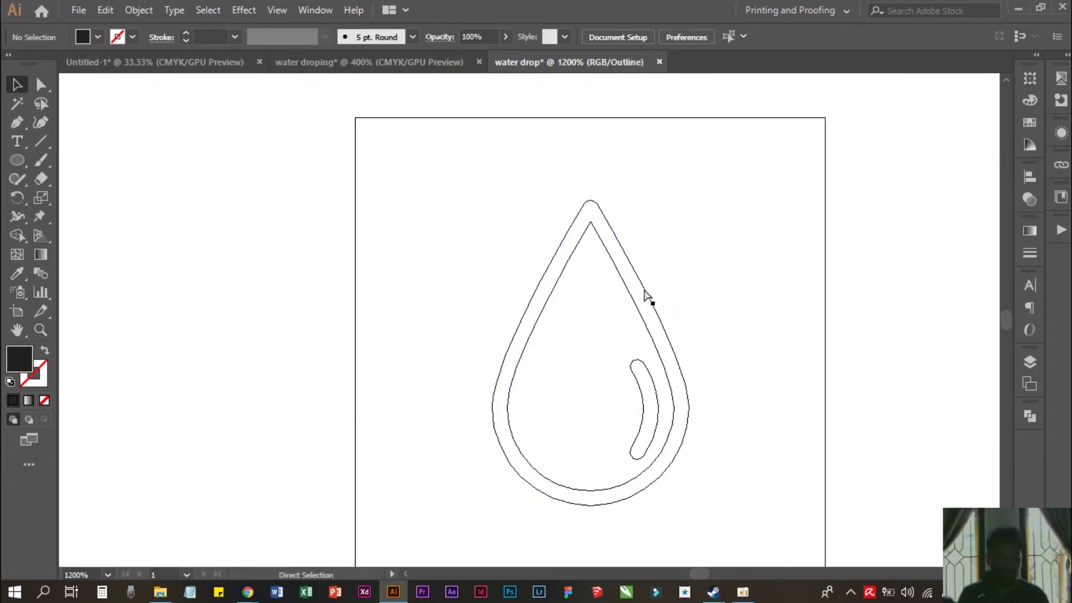
key(ctrl+y)
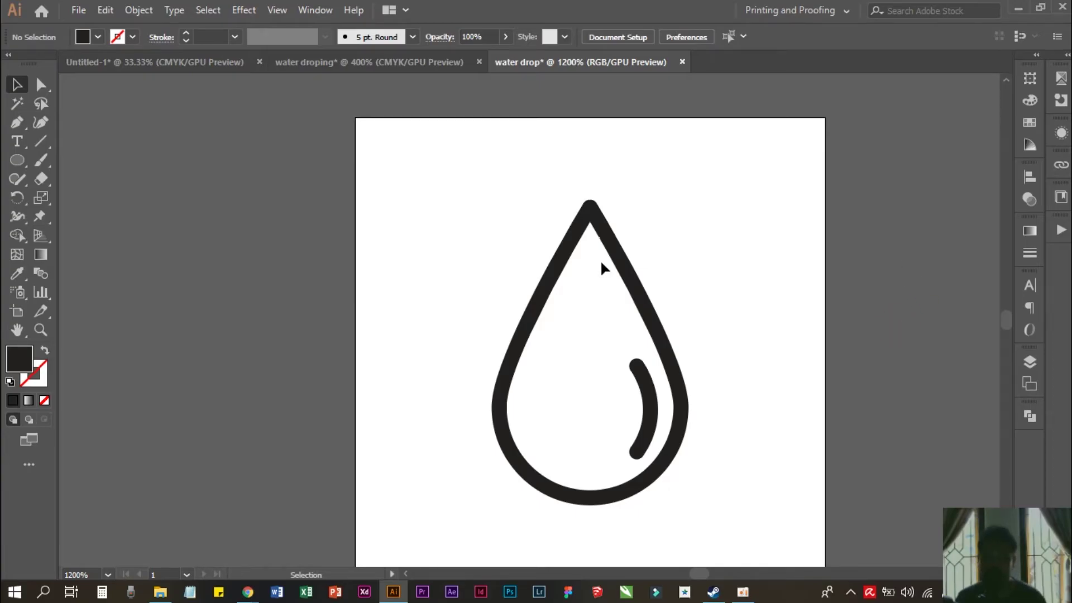
Step: Divide the expanded teardrop outline with Pathfinder and unite the pieces into one solid drop
click(642, 295)
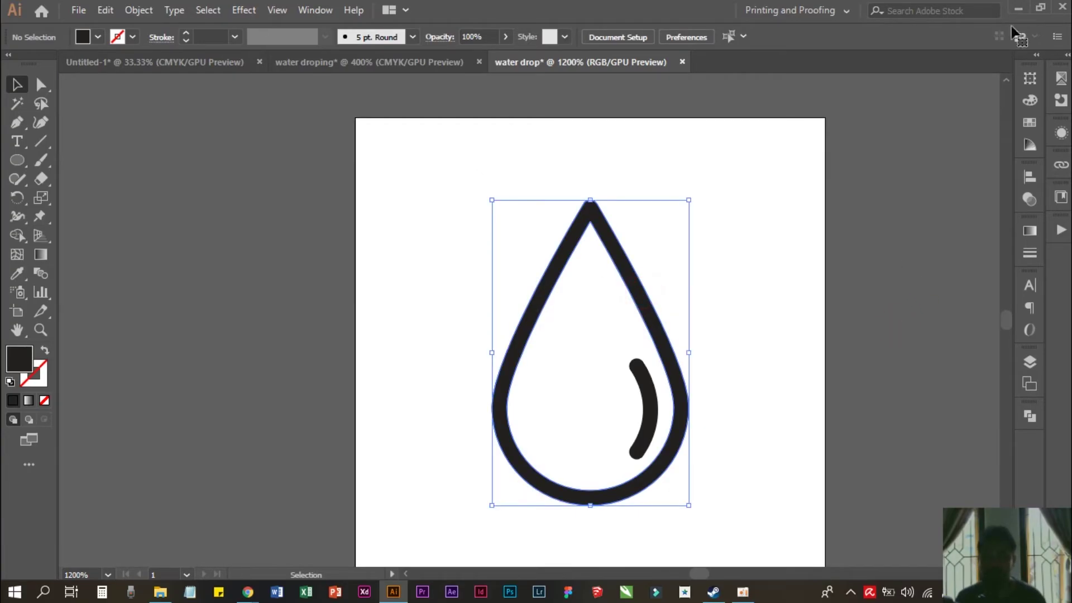
click(1030, 417)
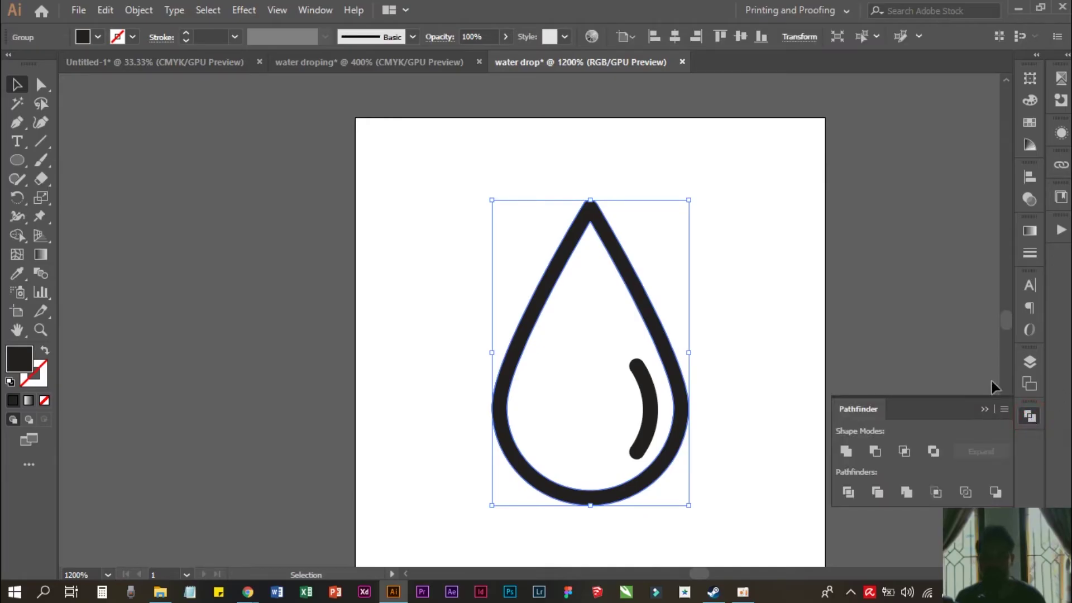
click(848, 492)
click(846, 452)
click(911, 229)
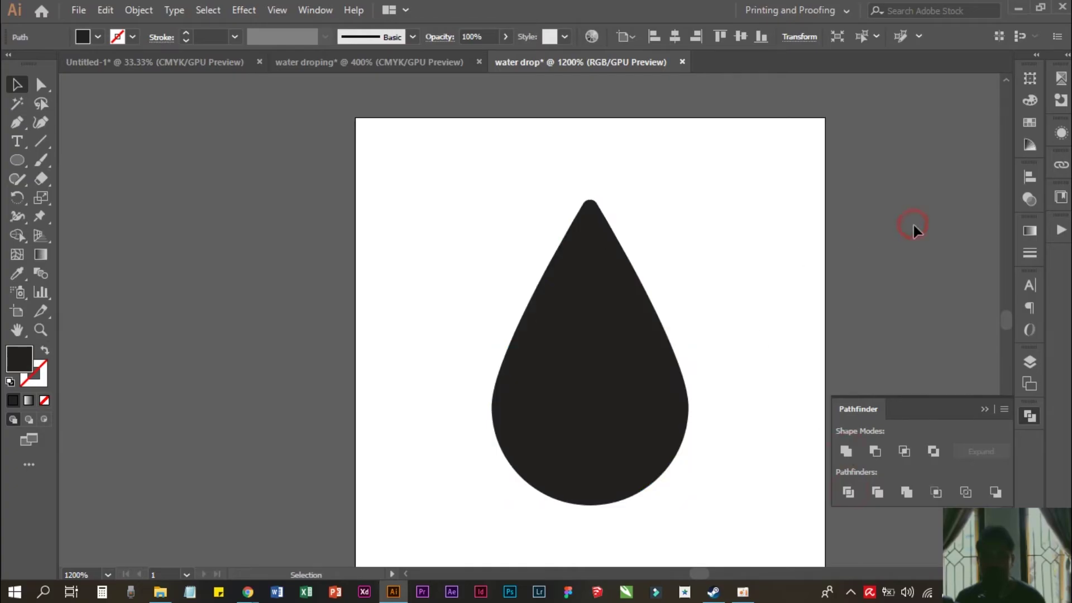
Step: Cut the curved highlight out of the solid drop with the Minus Front shape mode
click(649, 411)
shift+click(618, 311)
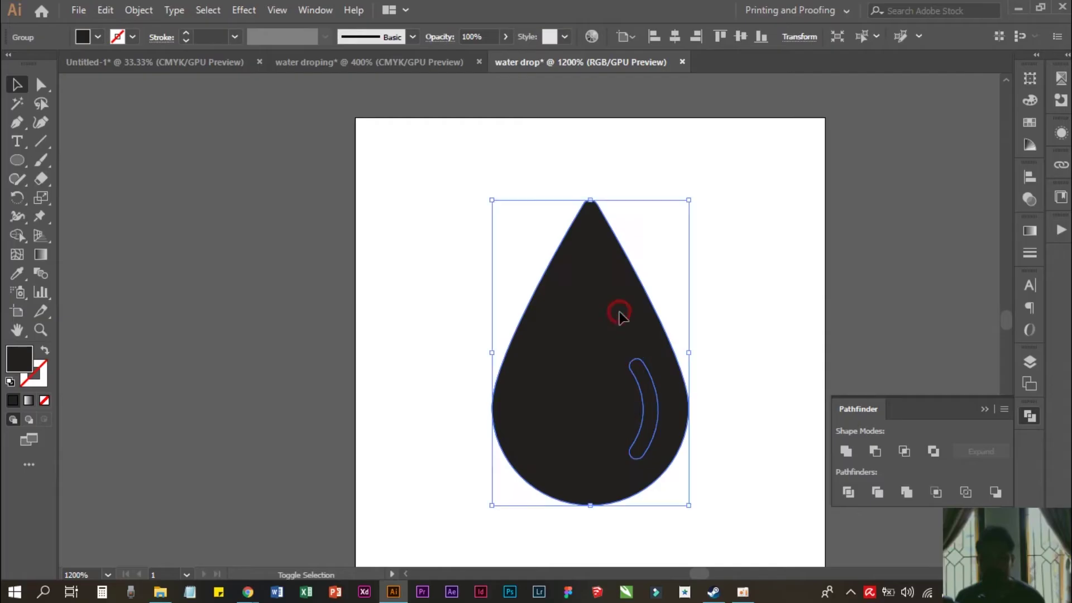
click(875, 451)
click(866, 311)
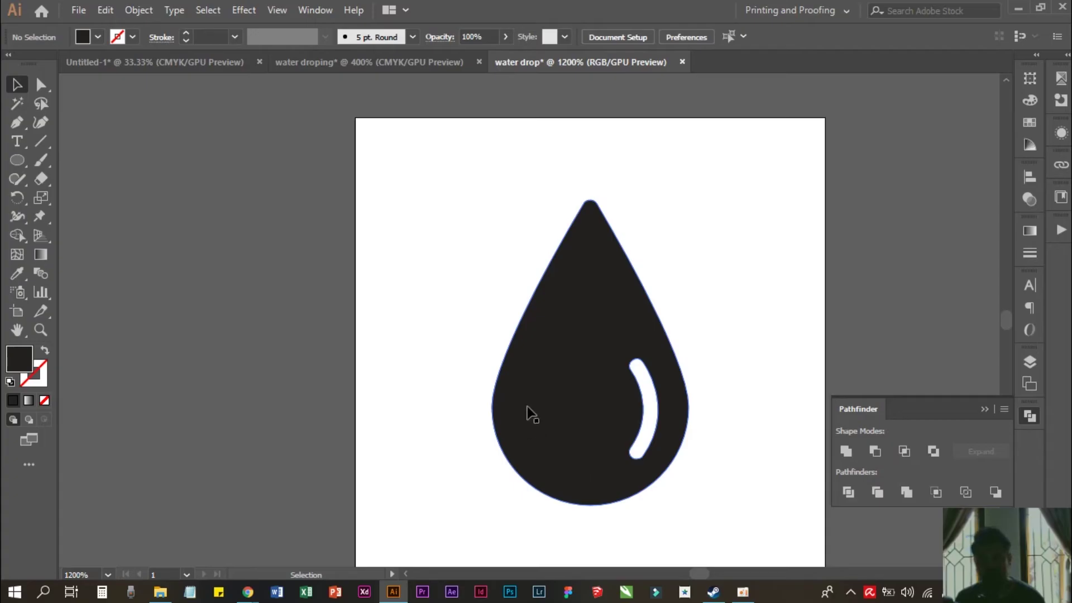
click(984, 409)
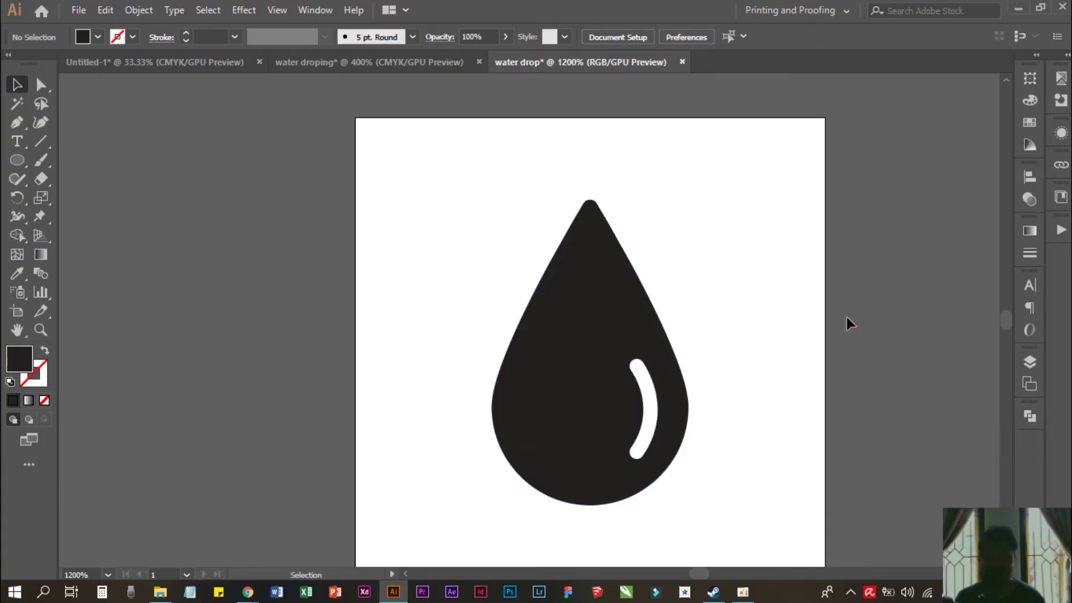
Step: Save the icon as an SVG named water drop in the Downloads icon folder, using the SVG 1.1 profile
scroll(730, 289, down, 3)
scroll(752, 317, up, 3)
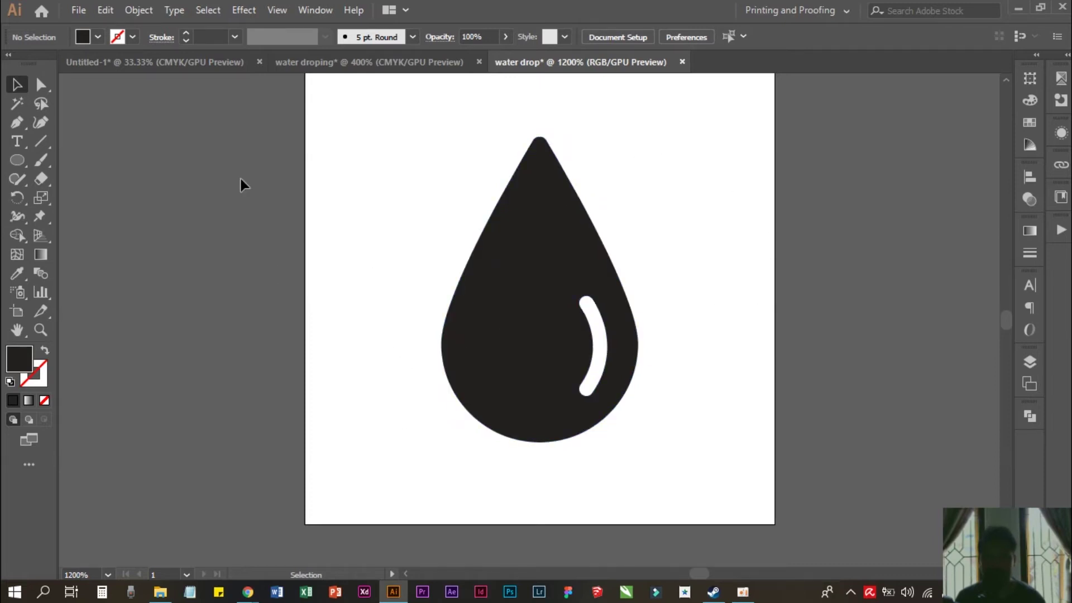
click(76, 10)
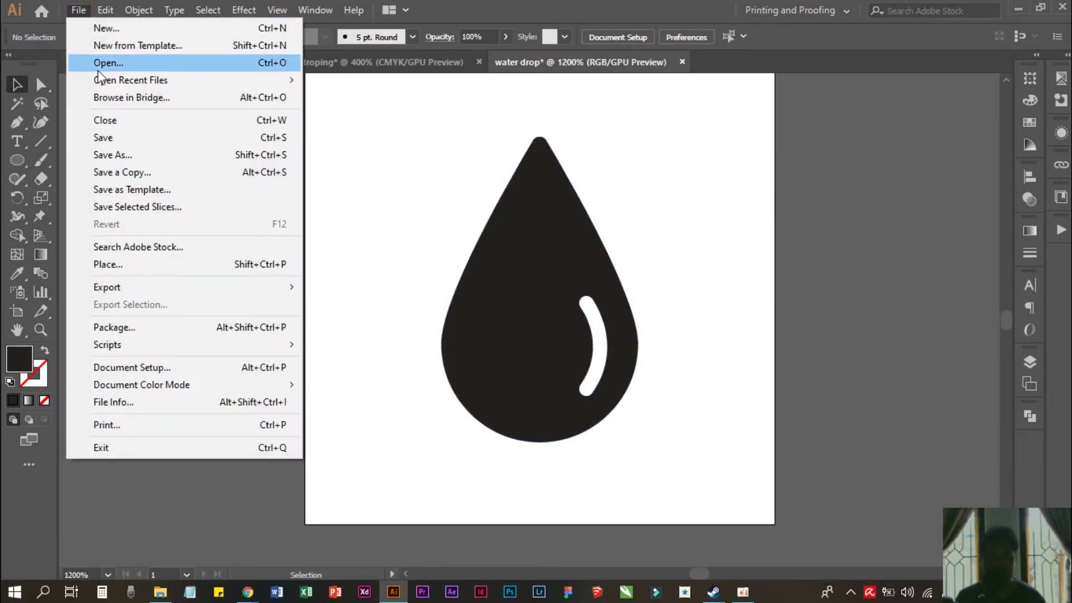
click(105, 137)
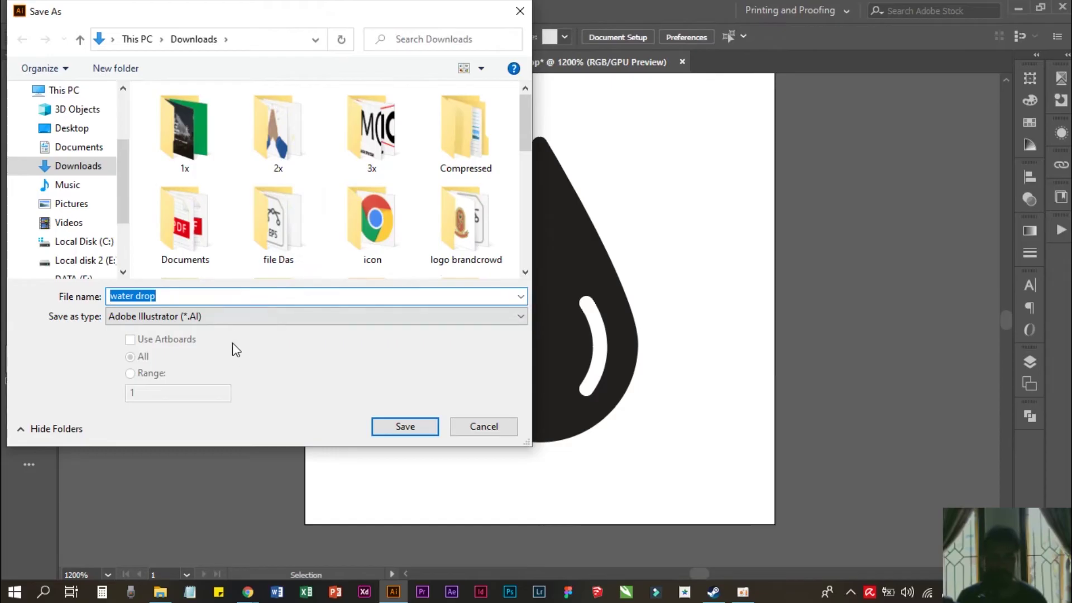
click(222, 322)
click(163, 380)
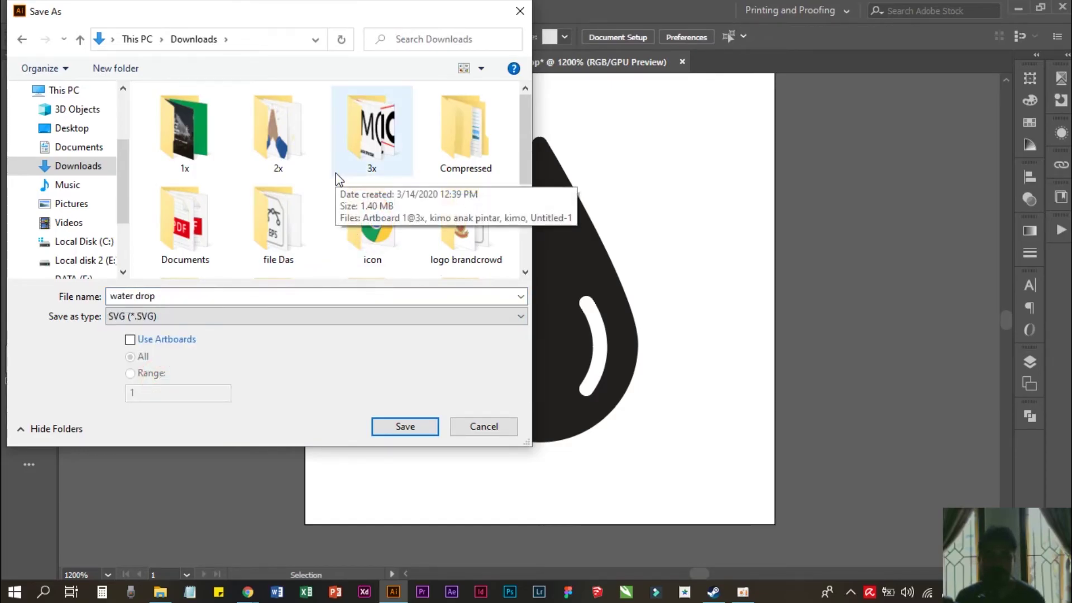
click(369, 241)
double_click(372, 241)
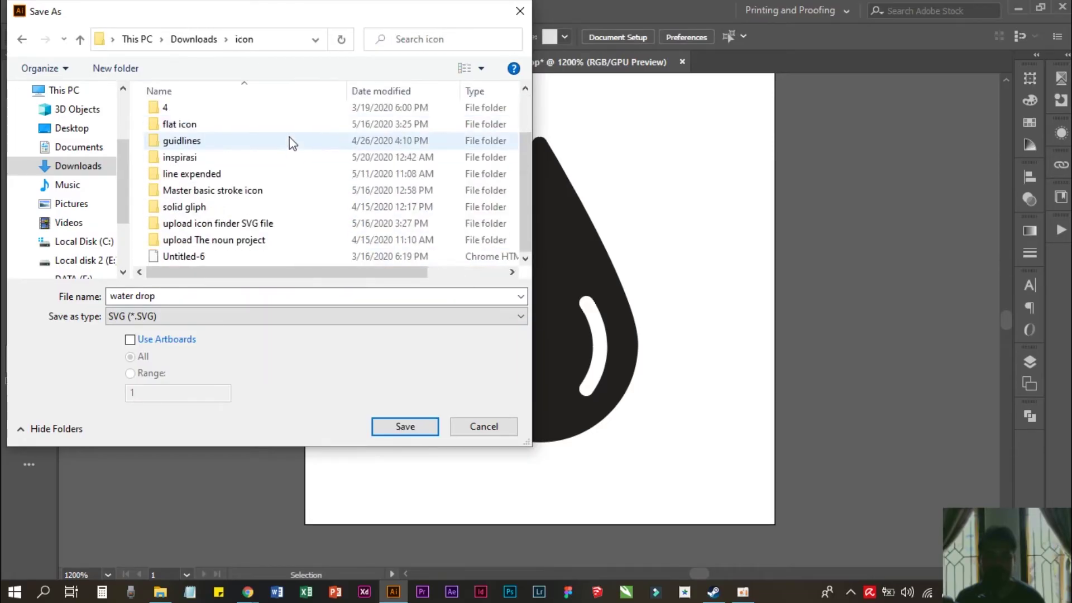
click(397, 427)
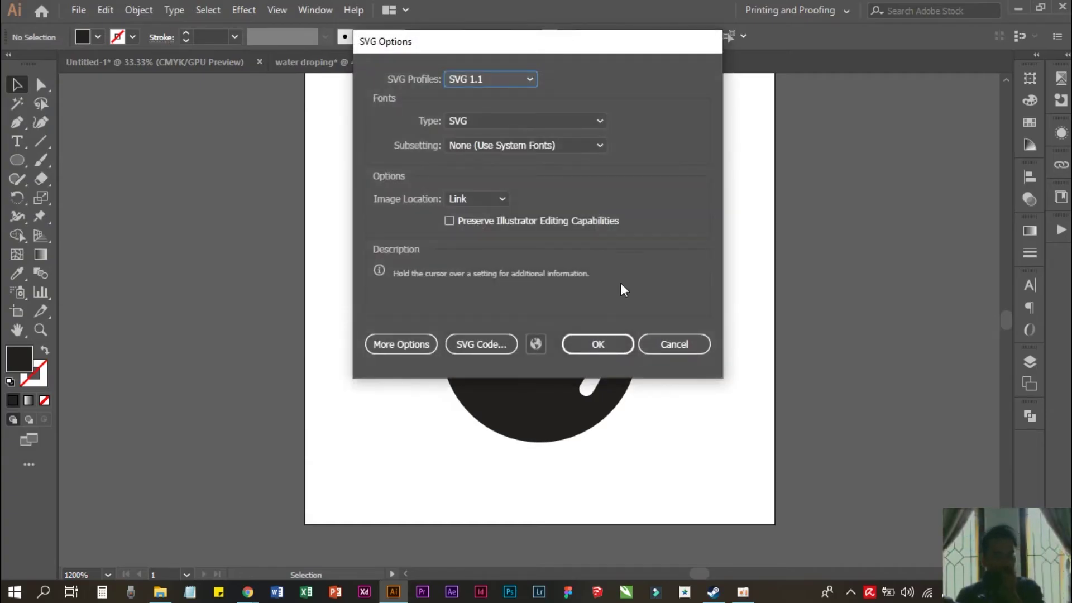
click(596, 343)
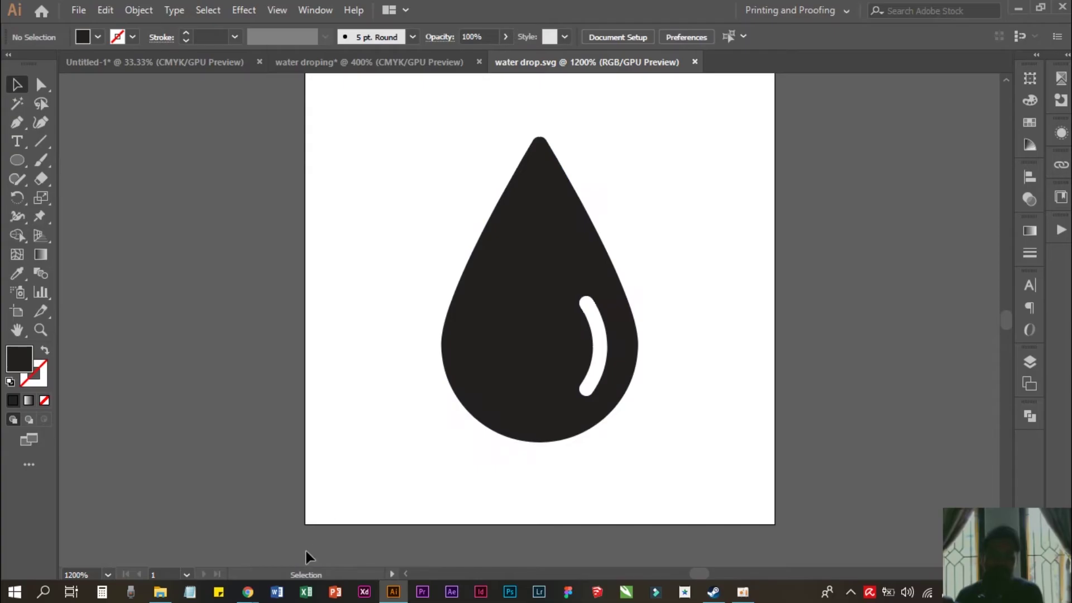
Step: Switch to the Noun Project page in Chrome and start a new upload of Individual Icons
click(248, 592)
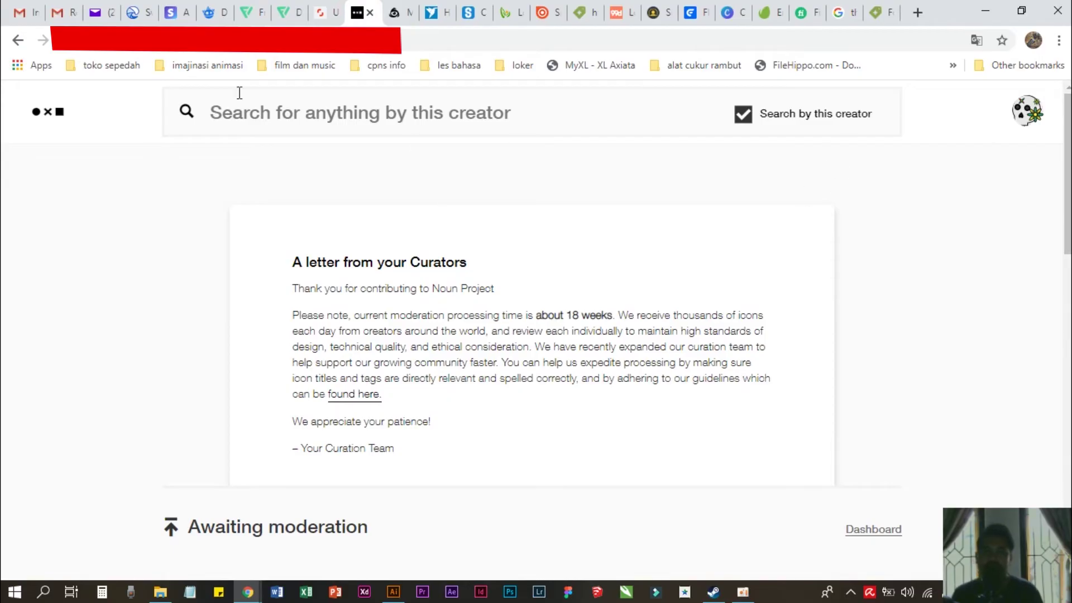
click(1027, 107)
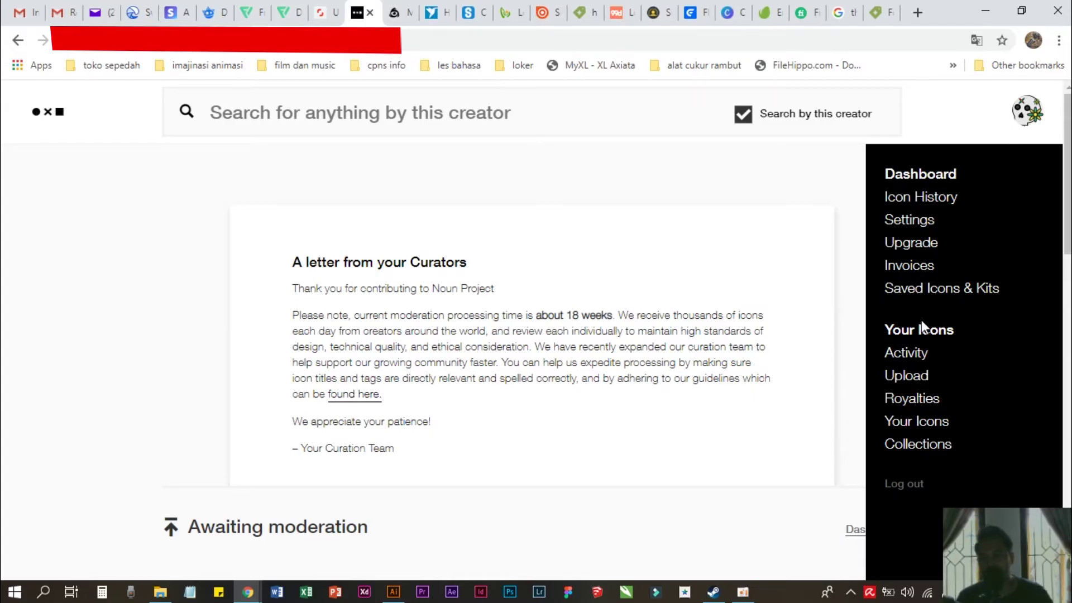
click(910, 375)
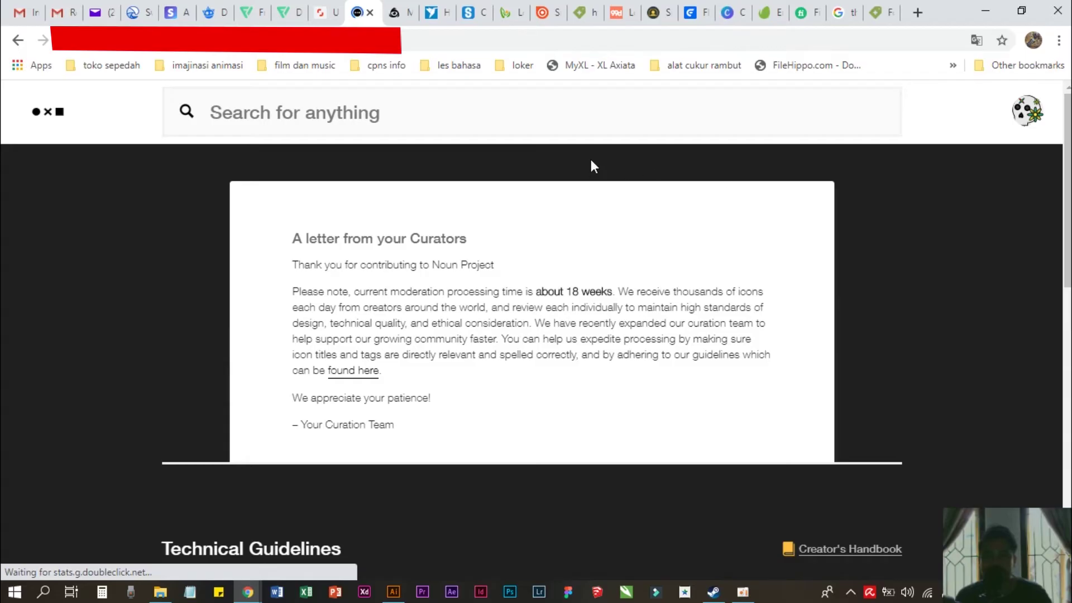
scroll(592, 165, down, 7)
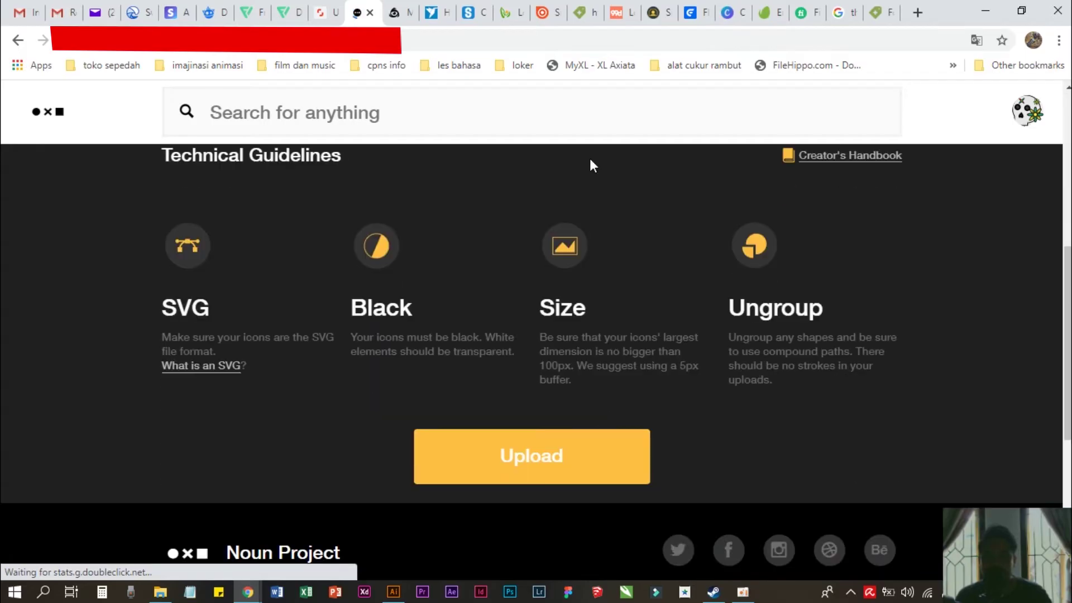
click(550, 467)
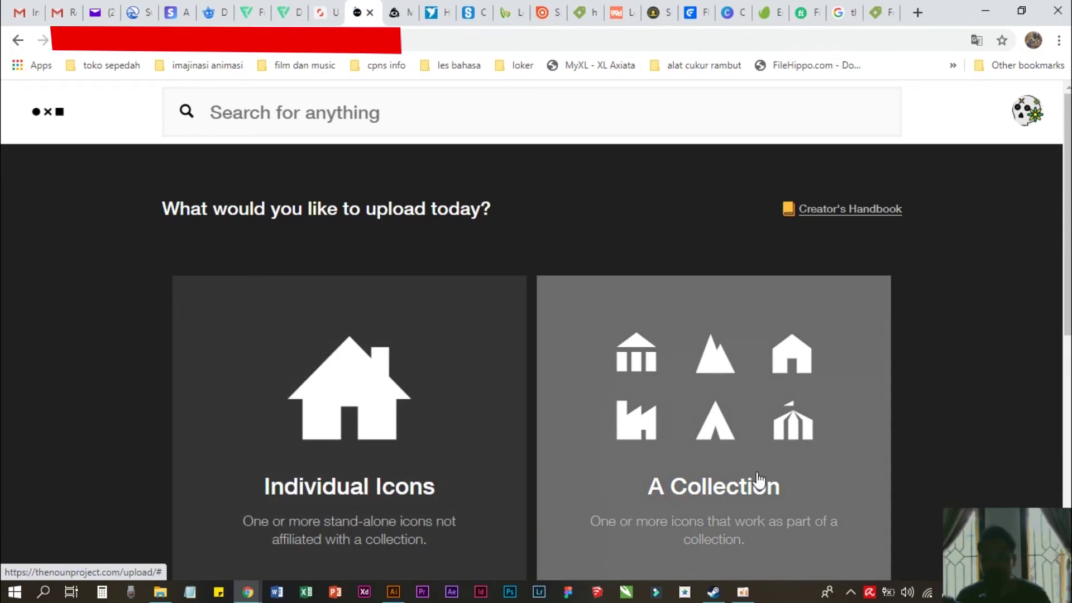
scroll(702, 383, down, 1)
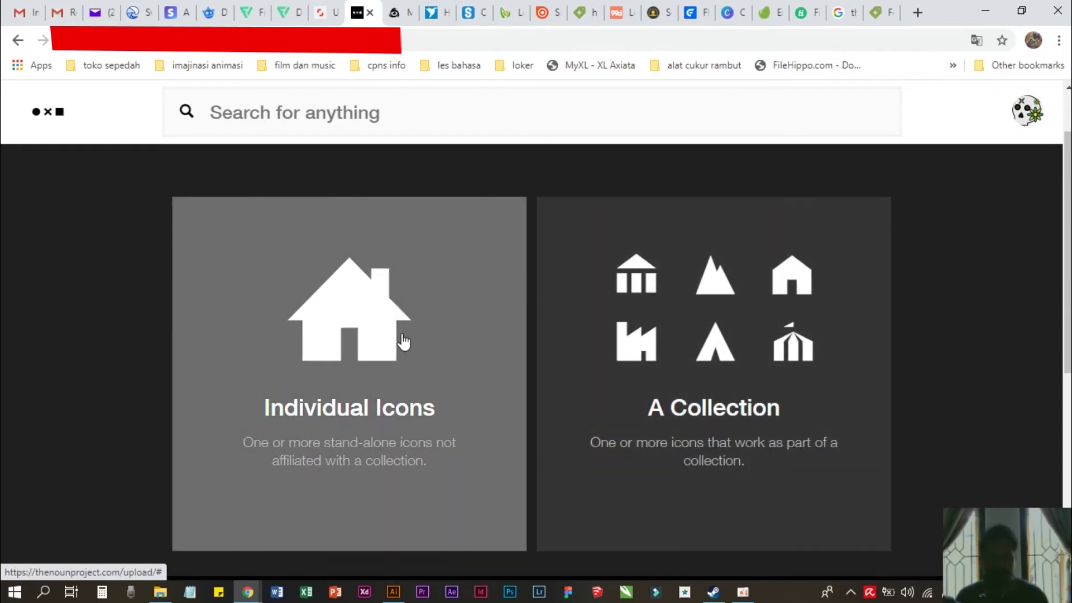
click(374, 350)
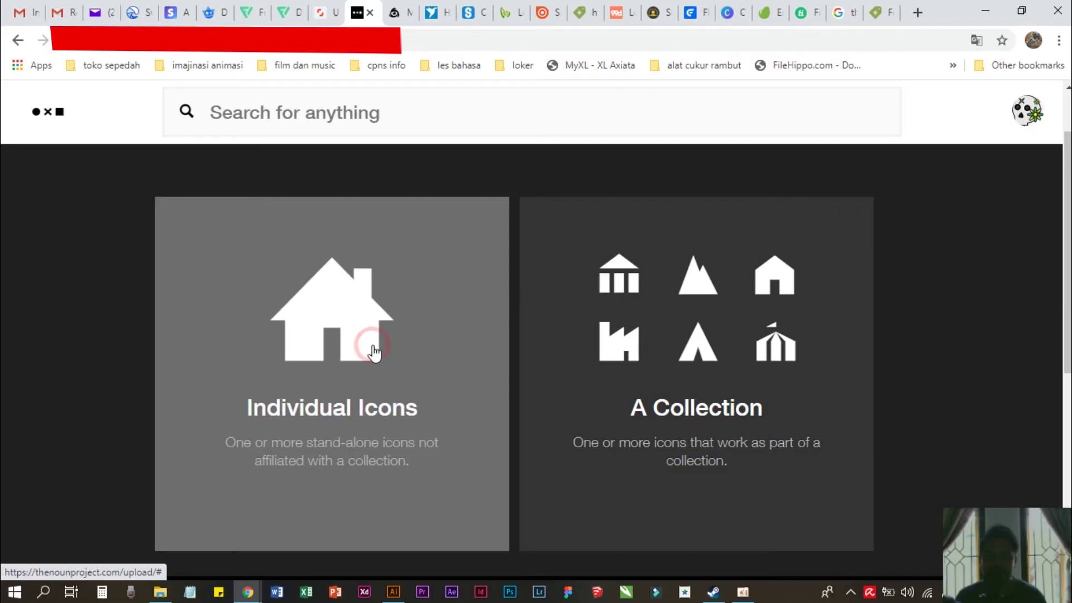
Step: Try to upload the water drop SVG from the Downloads icon folder, and remove it from the upload list
scroll(725, 325, down, 3)
click(525, 266)
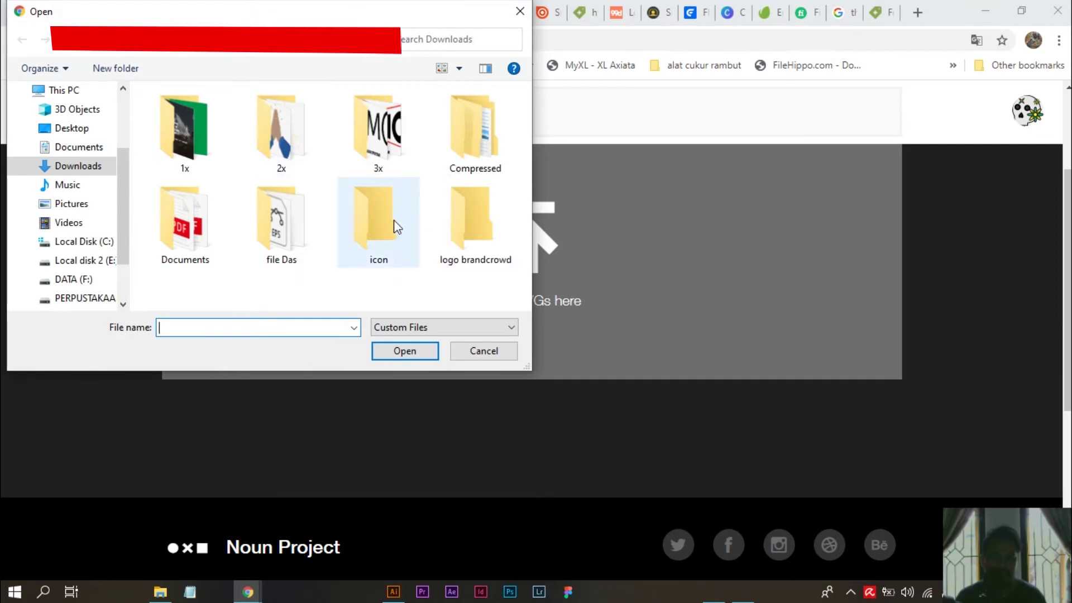
double_click(397, 222)
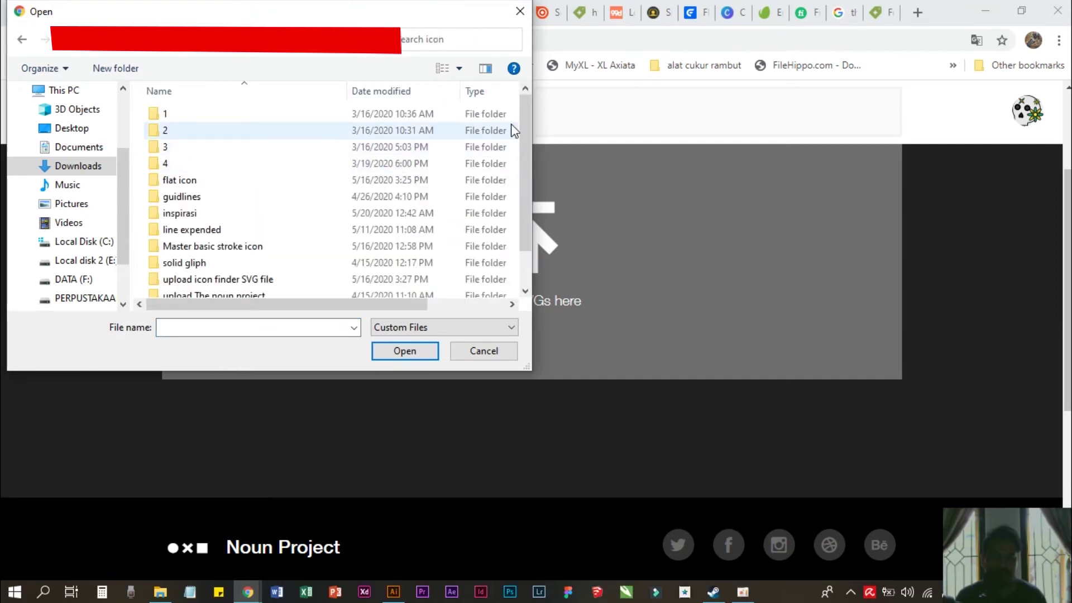
drag(526, 123, 526, 162)
click(192, 291)
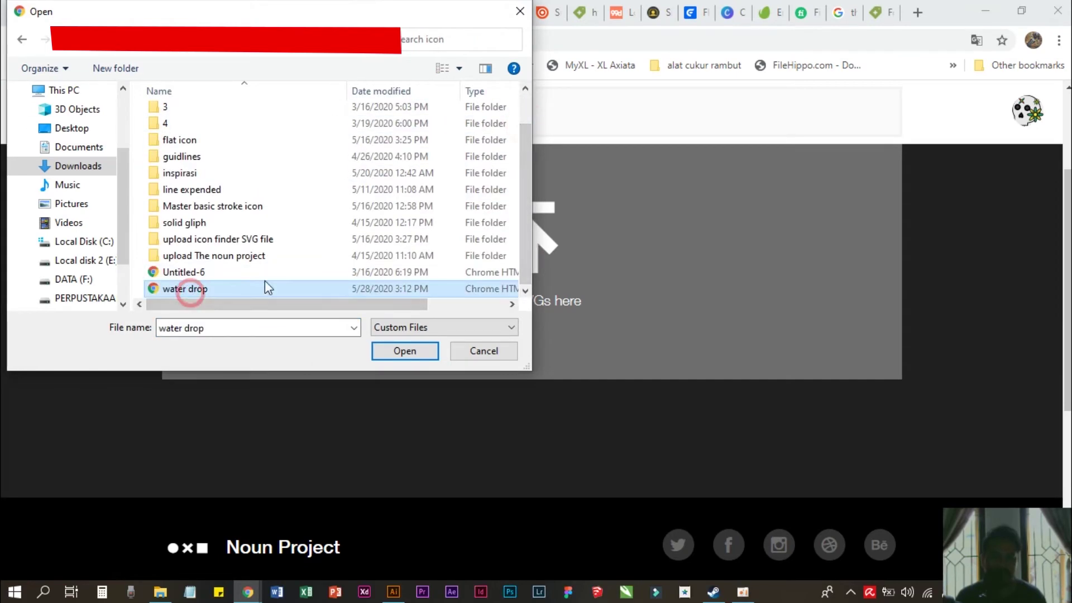
click(407, 355)
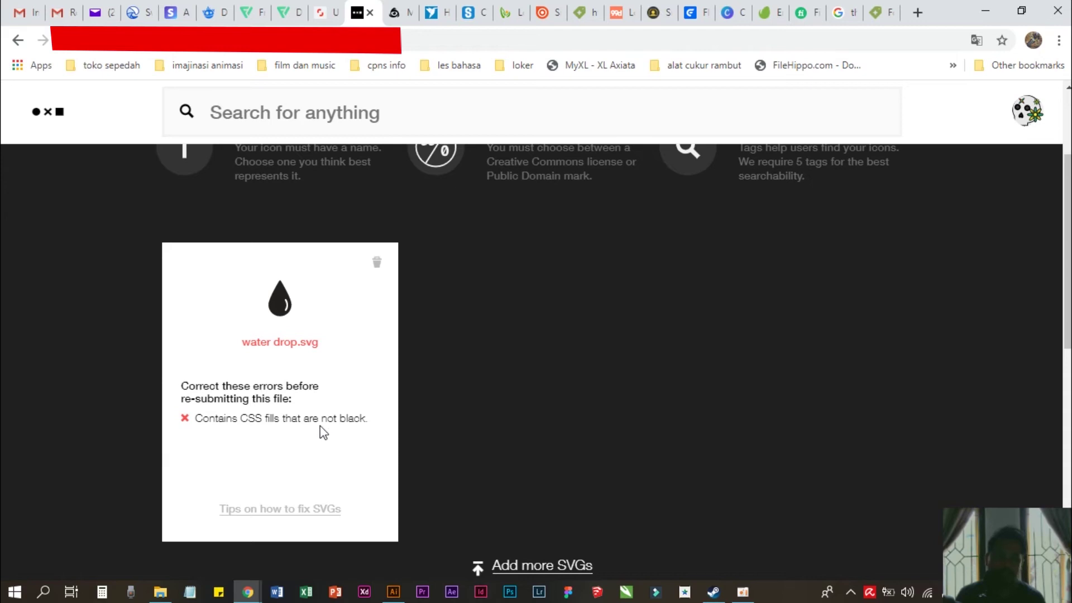
click(376, 263)
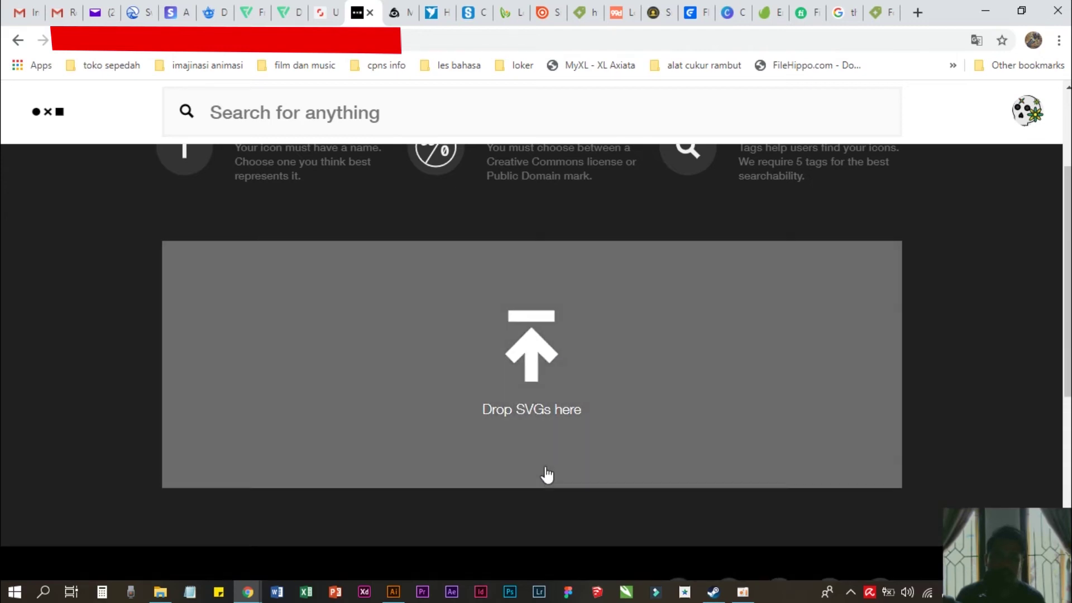
Step: Switch back to Illustrator and change the water drop's fill to pure black, #000000
click(393, 591)
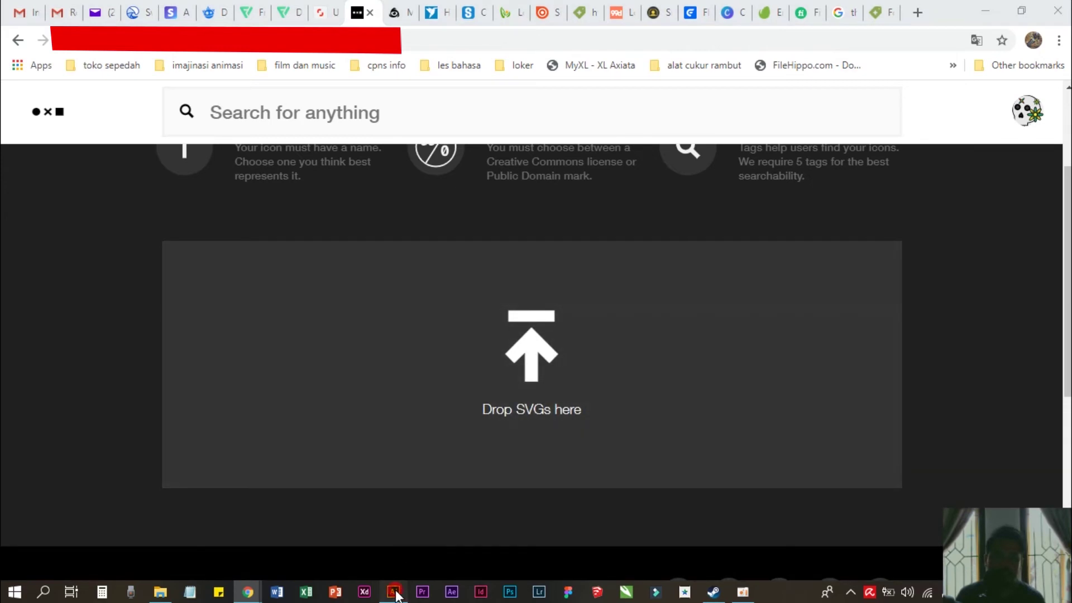
click(519, 268)
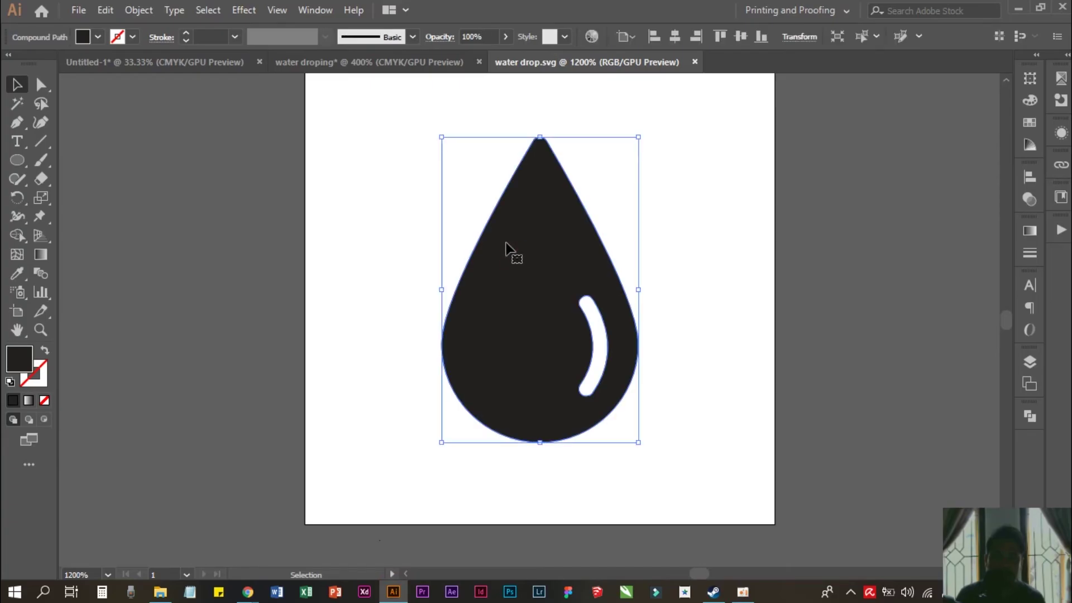
click(98, 36)
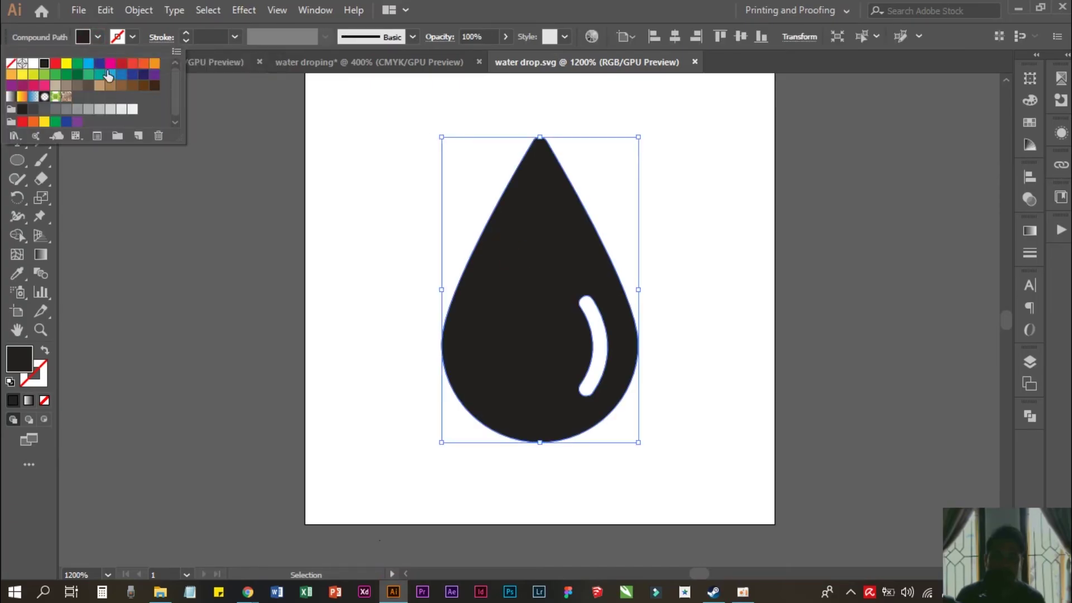
click(211, 200)
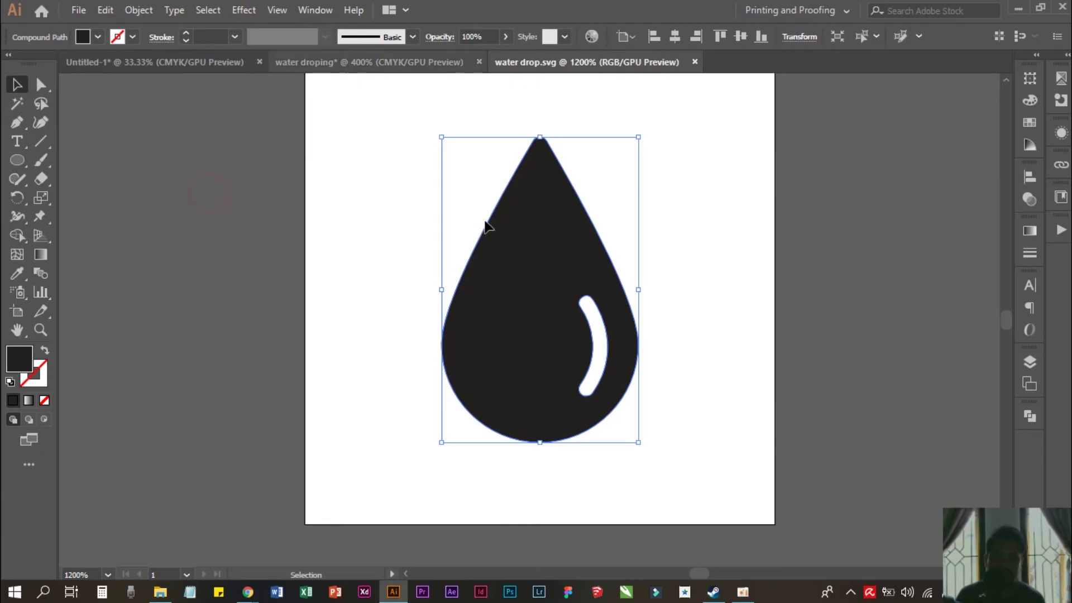
double_click(22, 355)
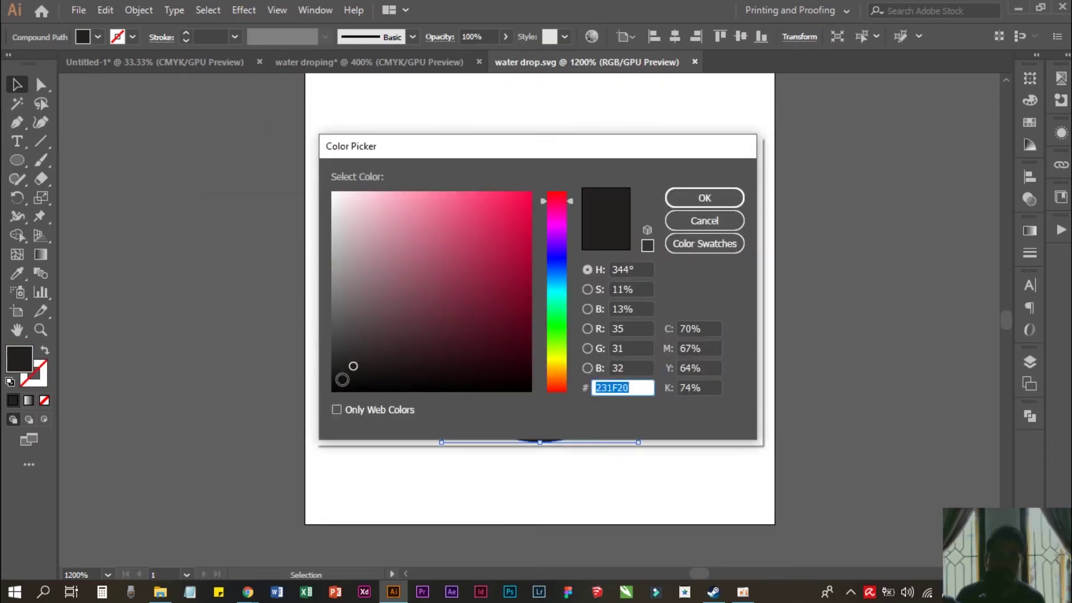
drag(334, 387, 295, 414)
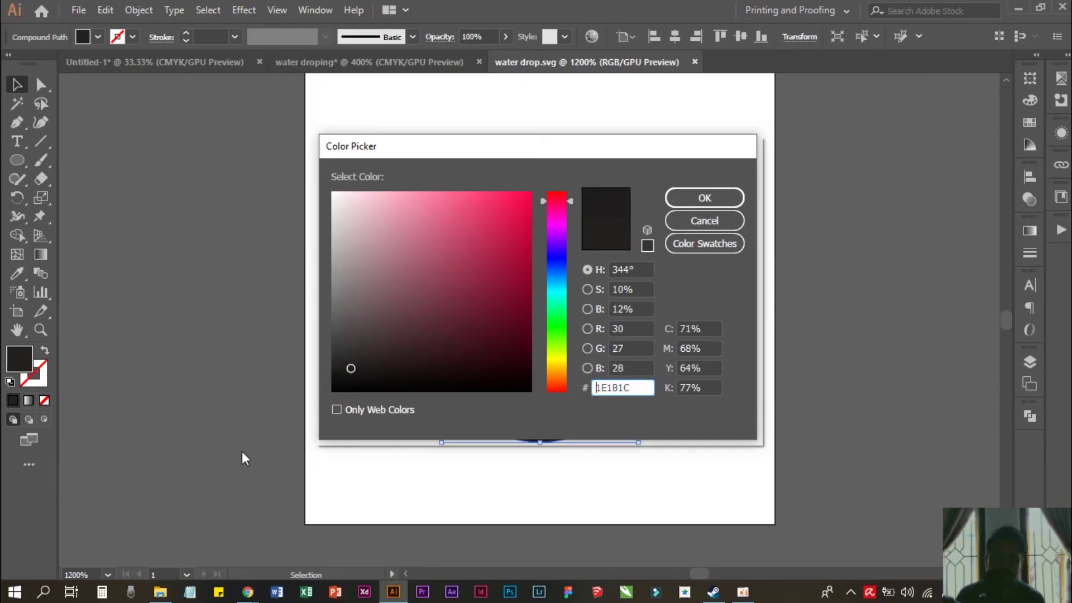
click(331, 392)
mouse_move(333, 390)
mouse_down()
mouse_move(285, 404)
mouse_move(306, 407)
mouse_up()
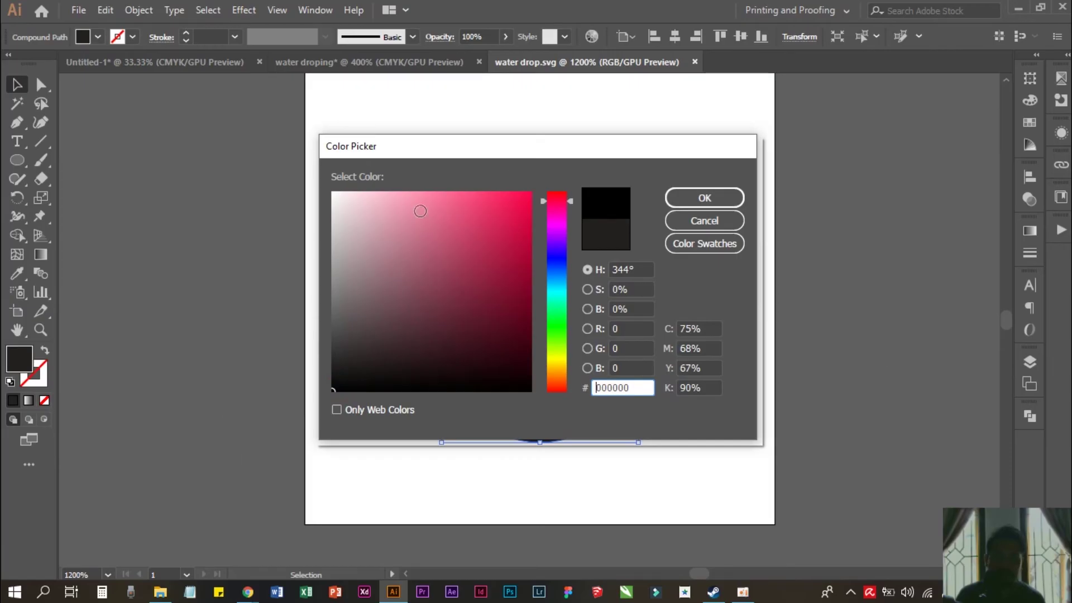
click(737, 196)
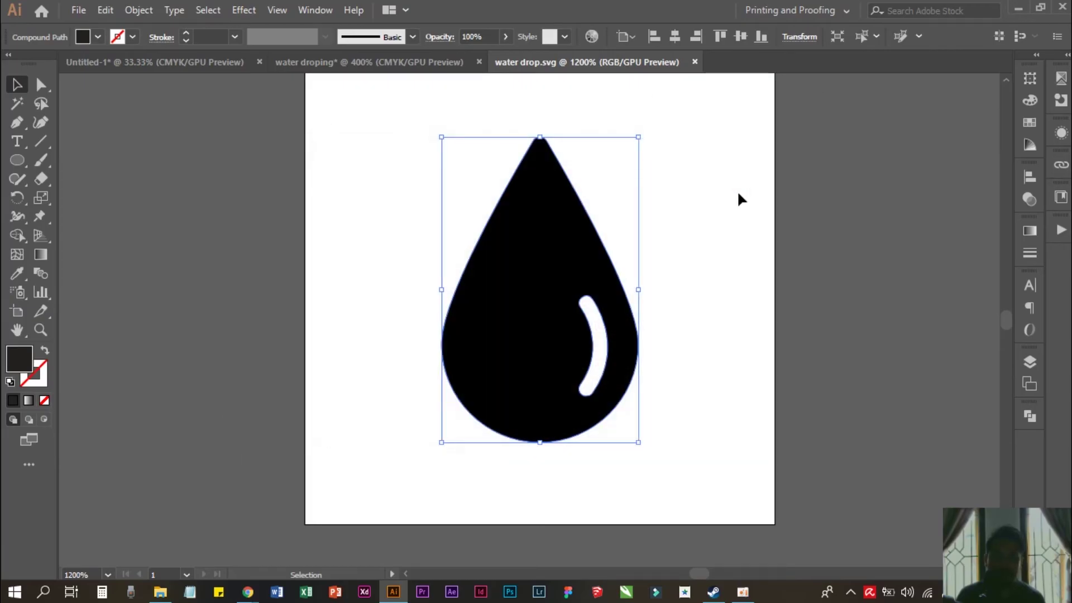
click(209, 276)
Step: Export the recoloured icon as an SVG named water drop in the Downloads icon folder, replacing the existing file
click(79, 10)
mouse_move(137, 288)
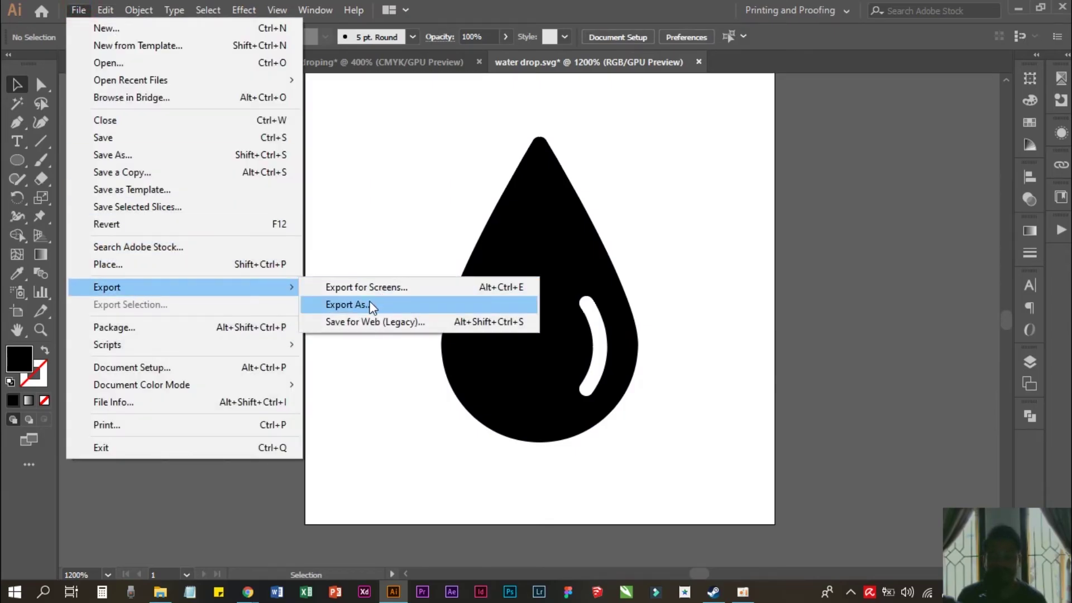
click(346, 304)
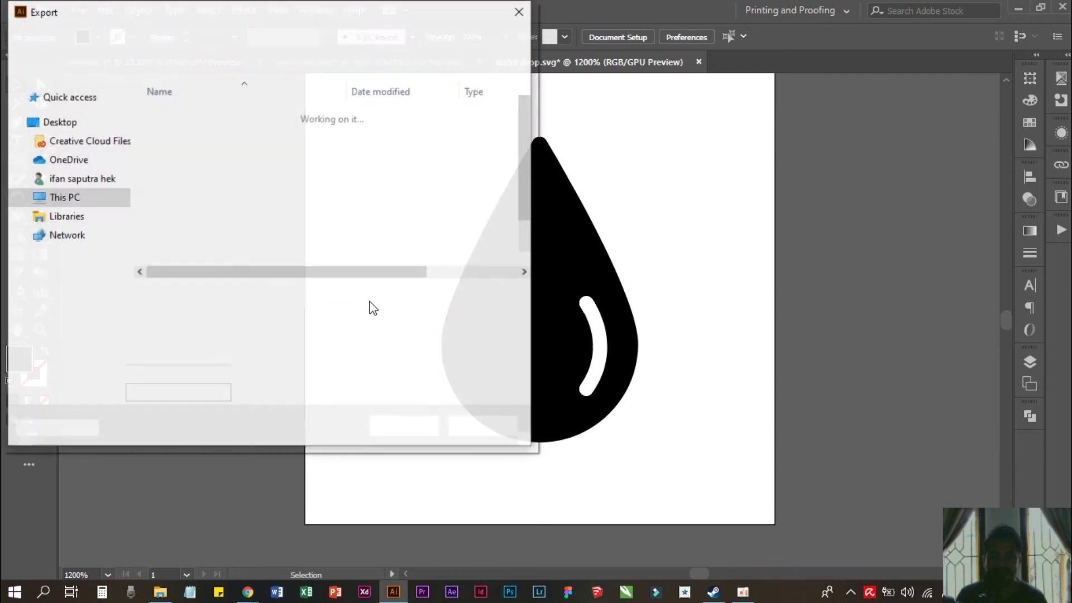
scroll(272, 149, down, 1)
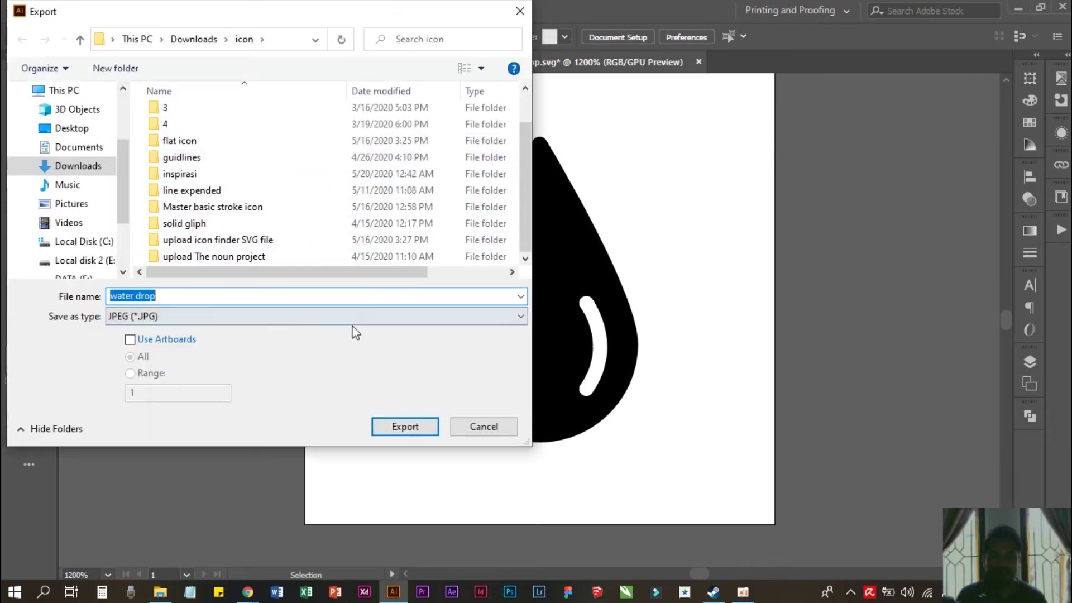
click(313, 316)
click(179, 441)
click(177, 314)
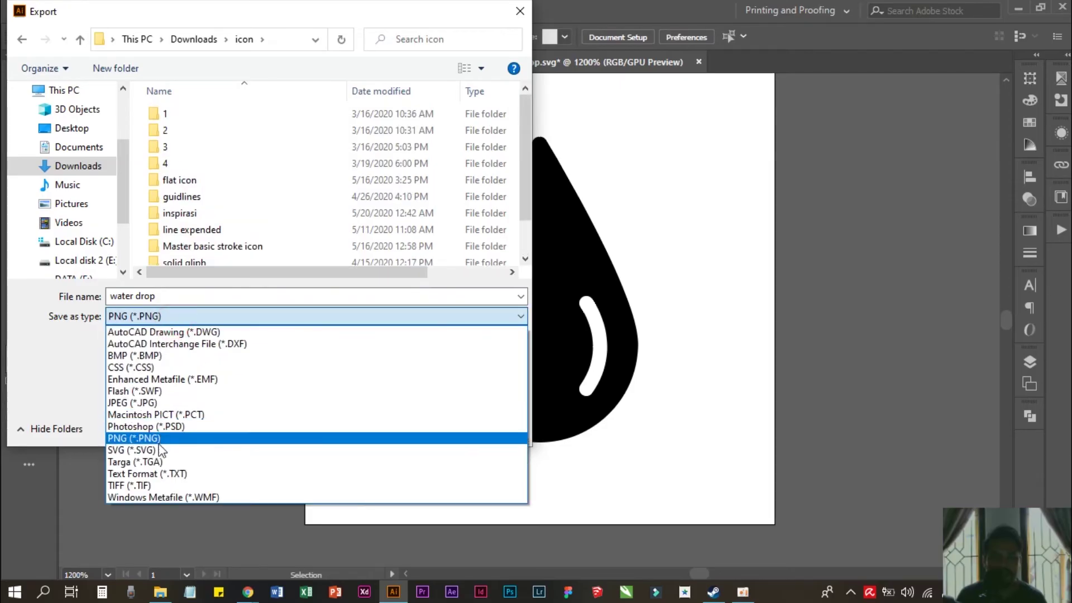
click(155, 449)
click(409, 429)
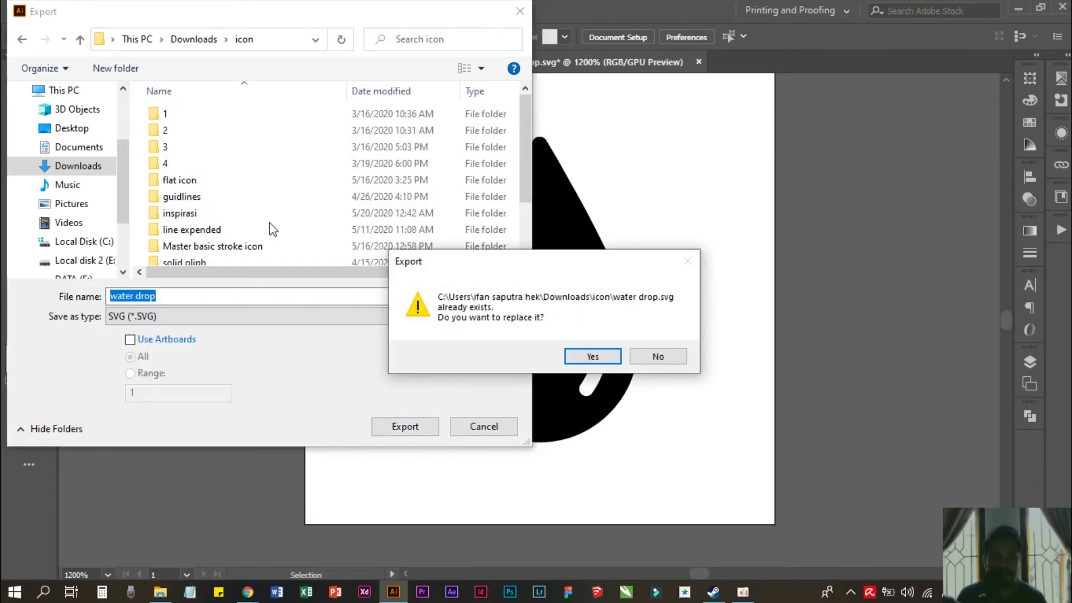
click(594, 357)
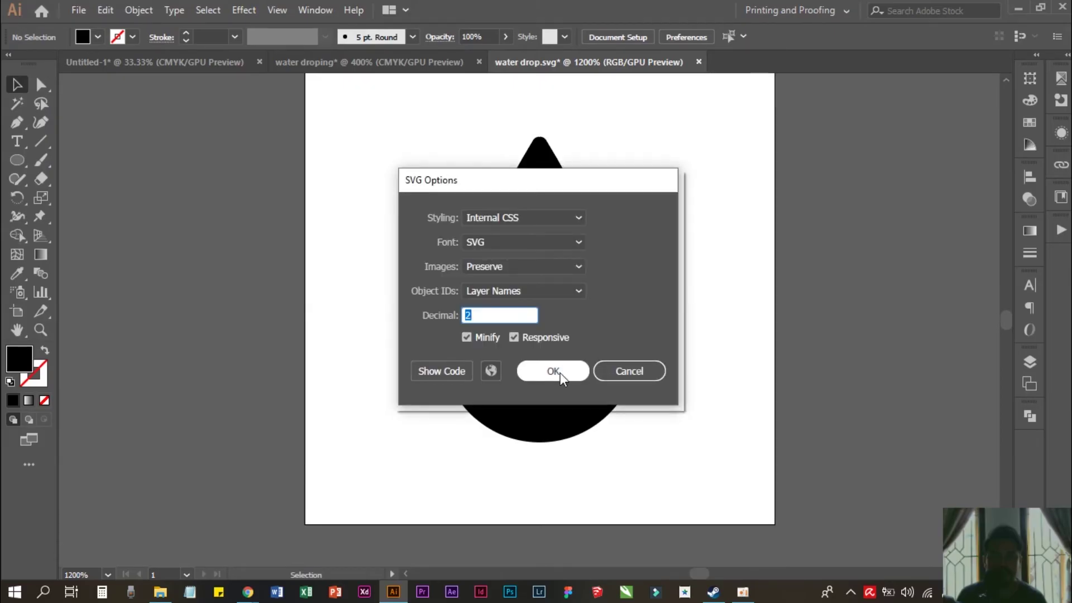
click(558, 373)
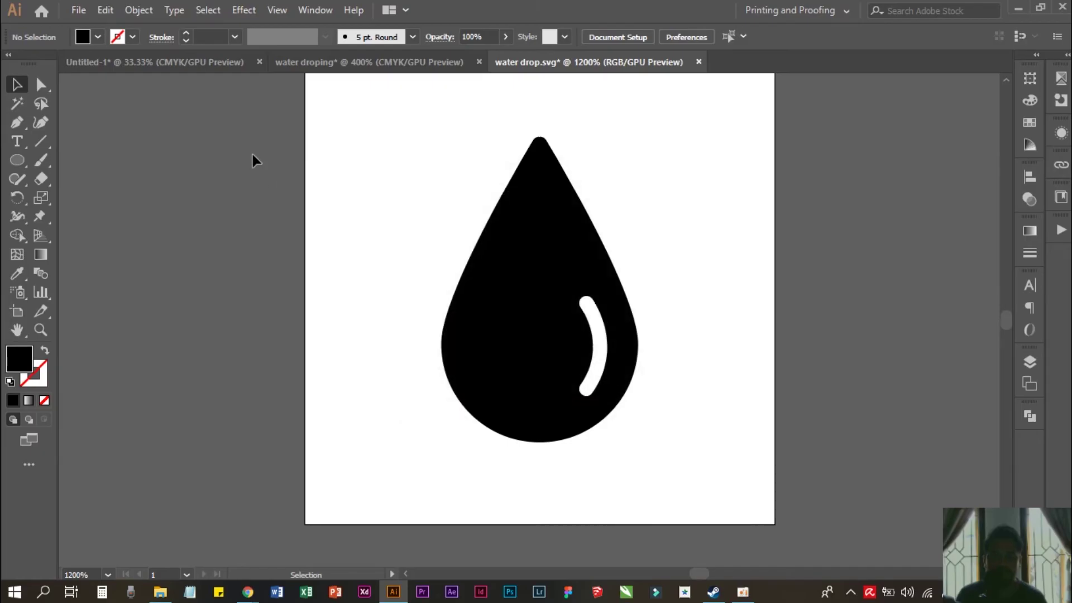
Step: Switch to the Noun Project page in Chrome and try to upload the re-exported water drop SVG
mouse_move(247, 592)
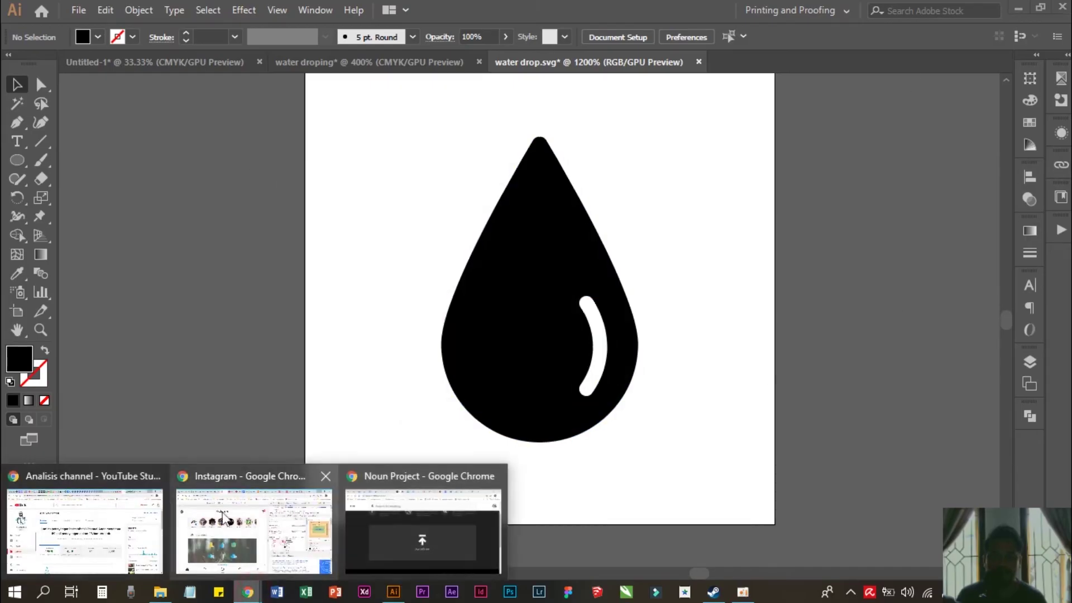
click(408, 540)
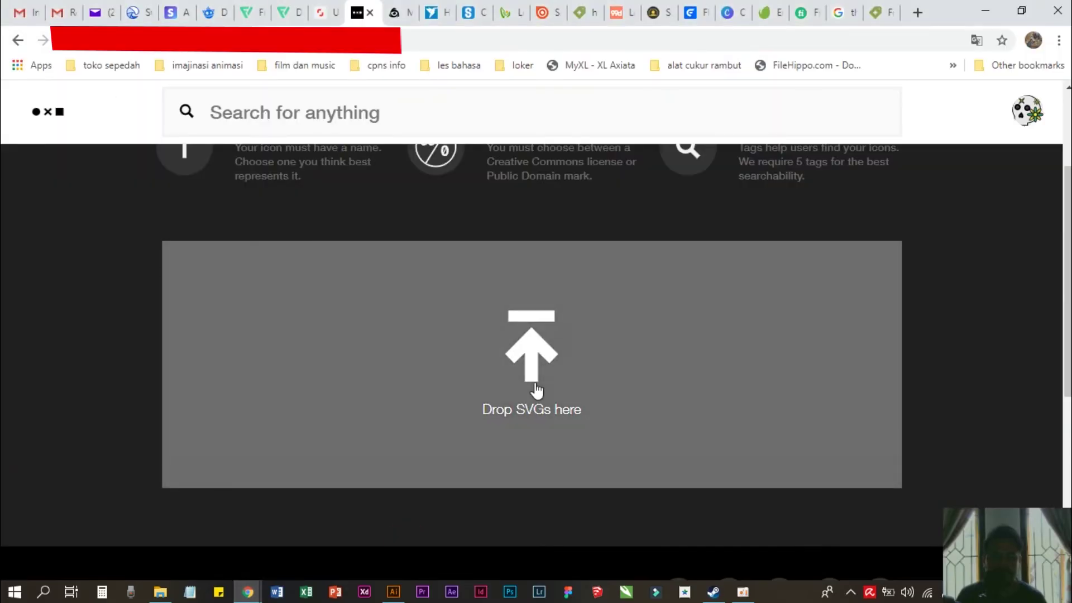
click(535, 376)
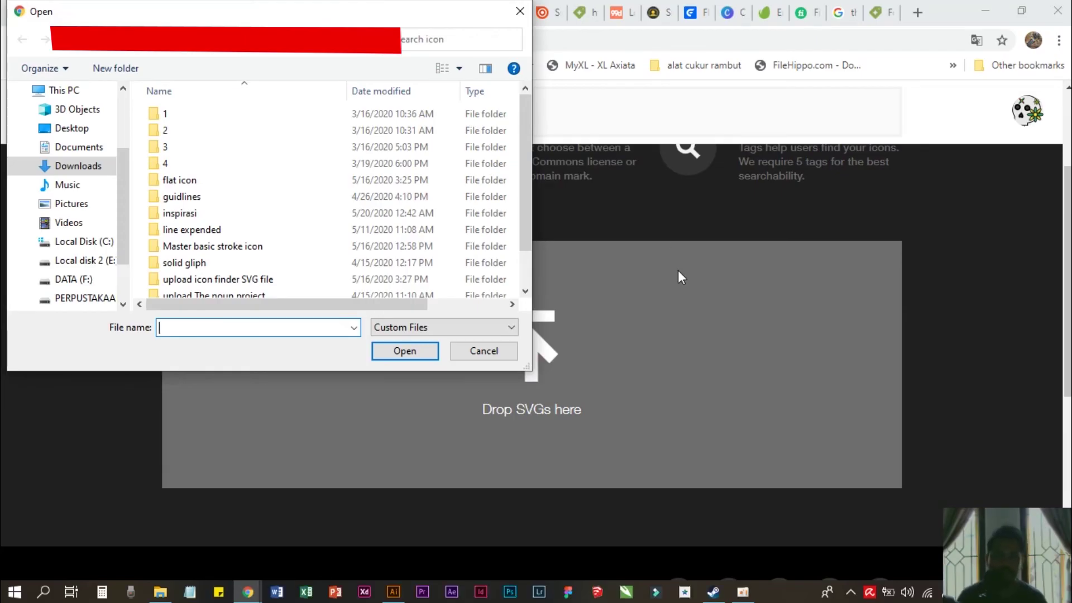
drag(525, 111, 541, 209)
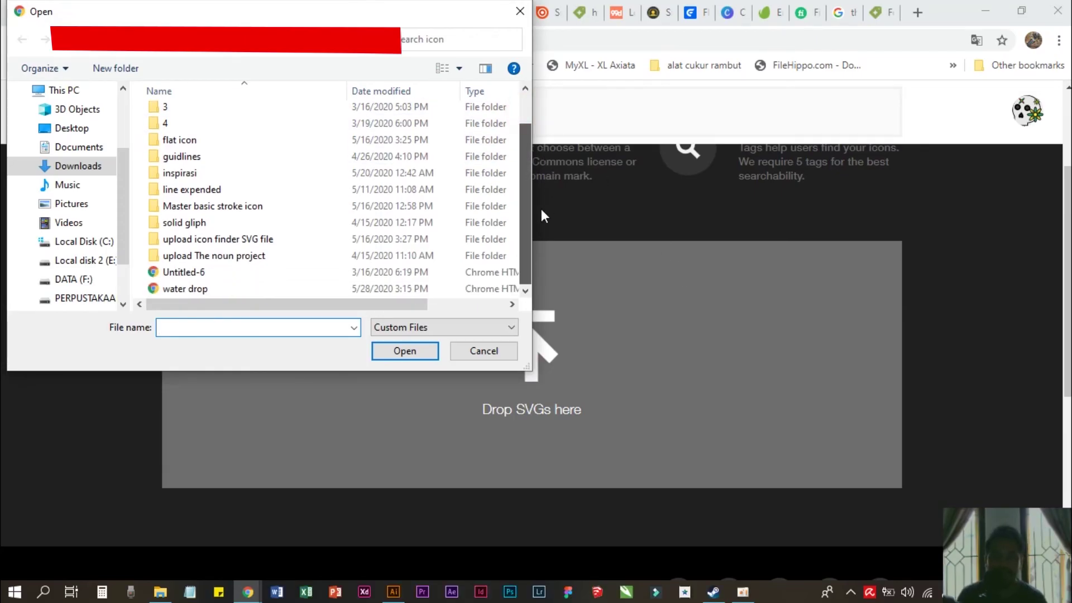
click(194, 290)
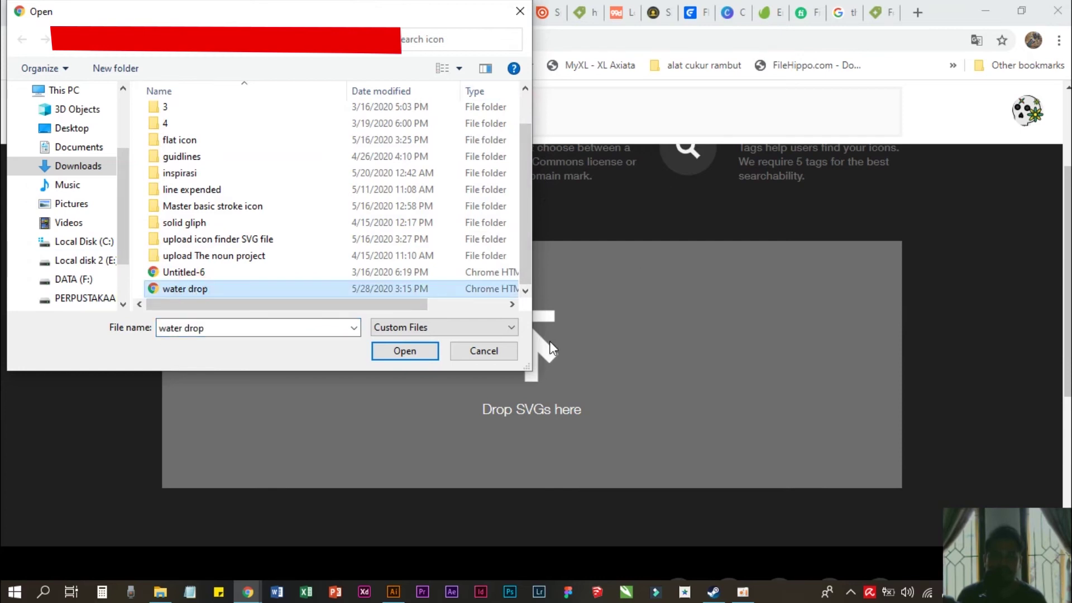
click(405, 351)
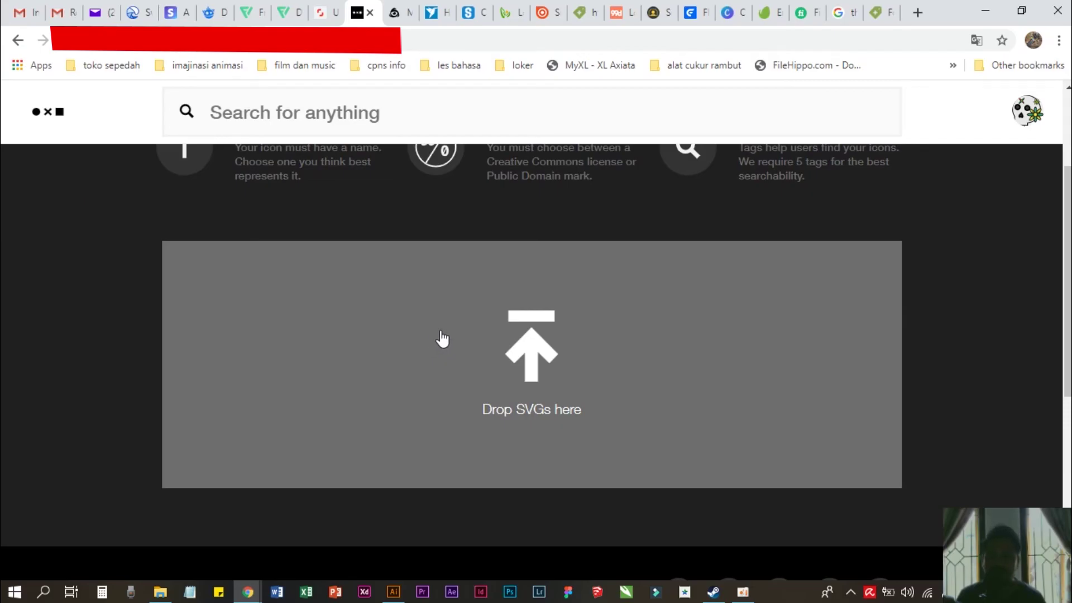
Step: Try again to upload the water drop SVG and look for it on the upload page
scroll(544, 313, up, 2)
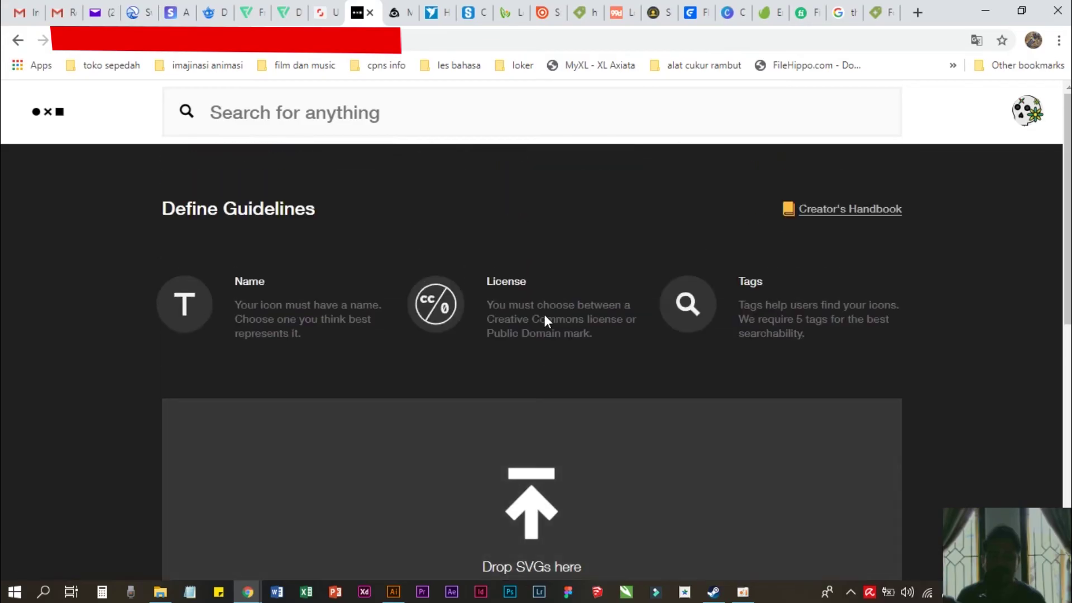
scroll(601, 286, down, 2)
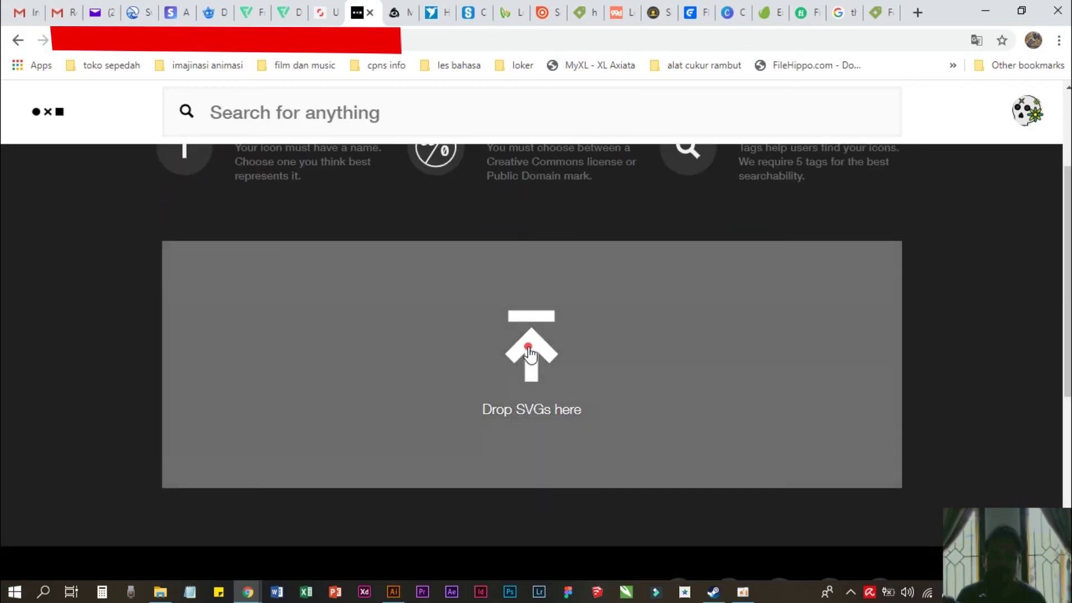
click(530, 353)
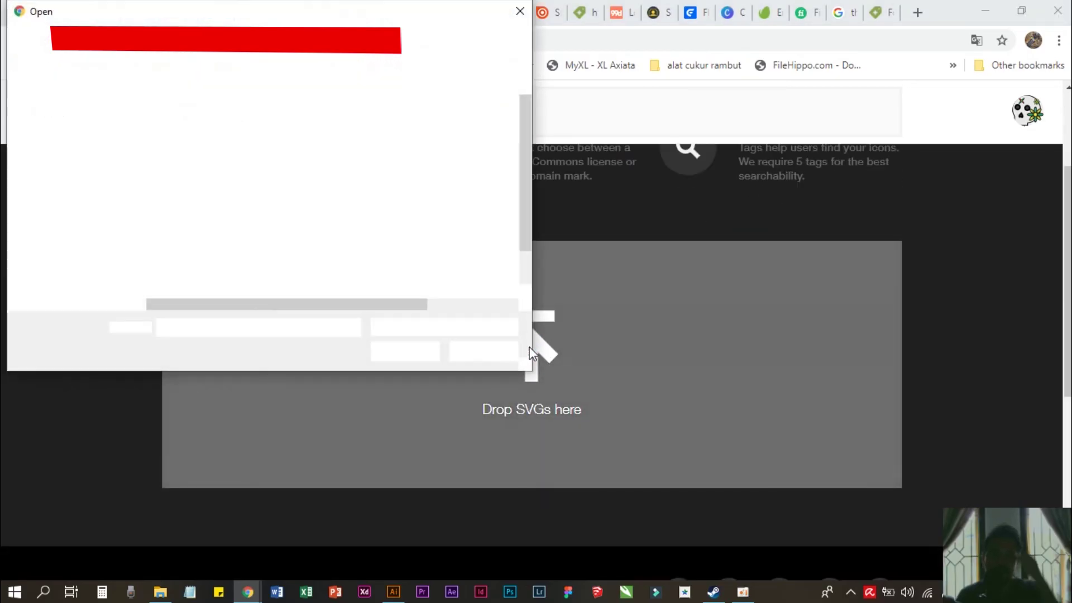
scroll(453, 226, down, 1)
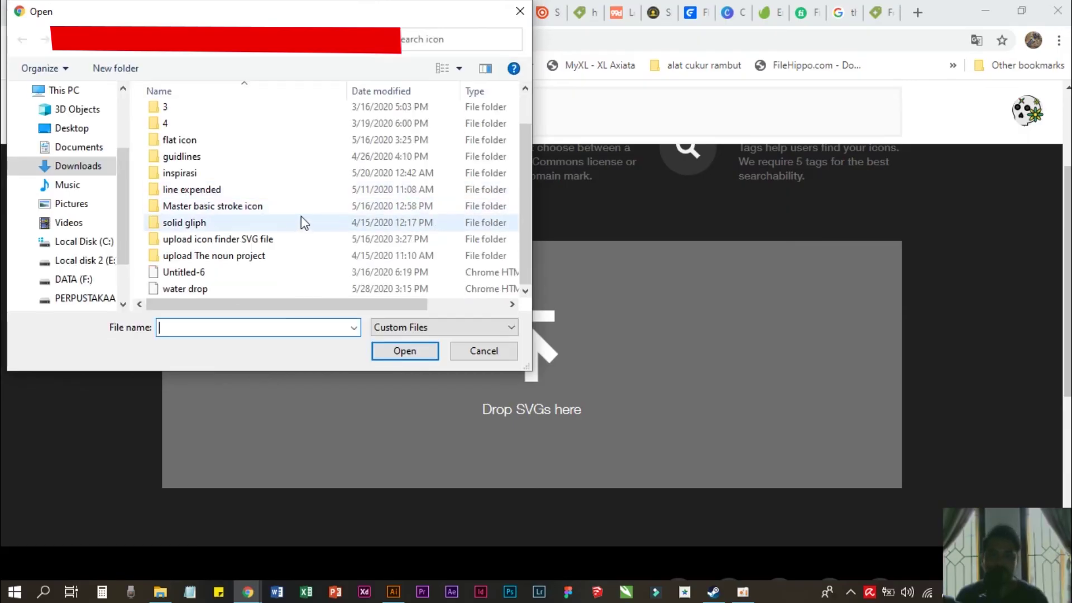
click(186, 289)
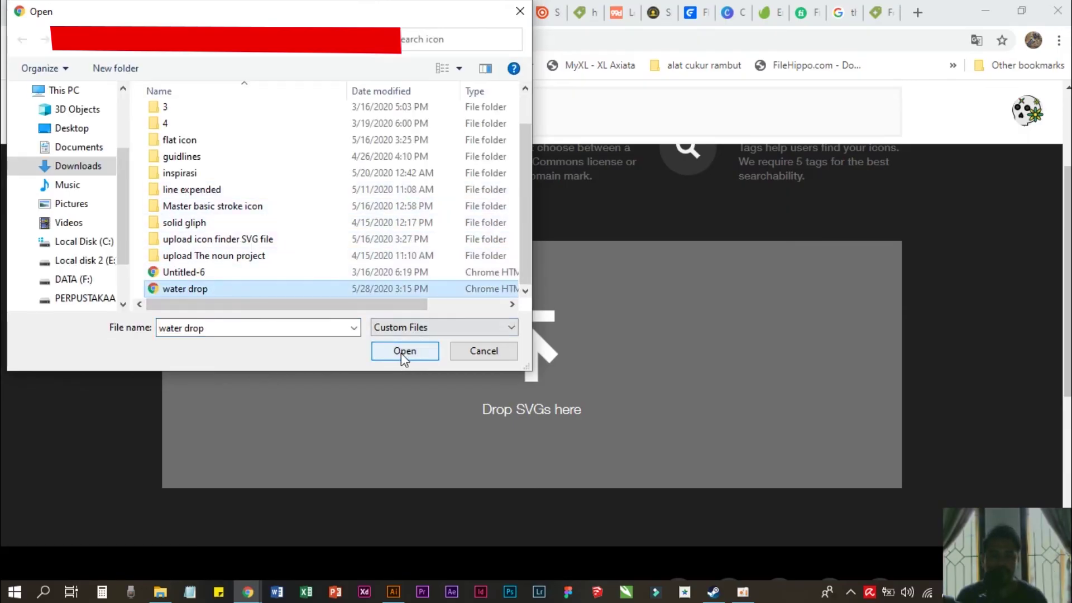
click(403, 352)
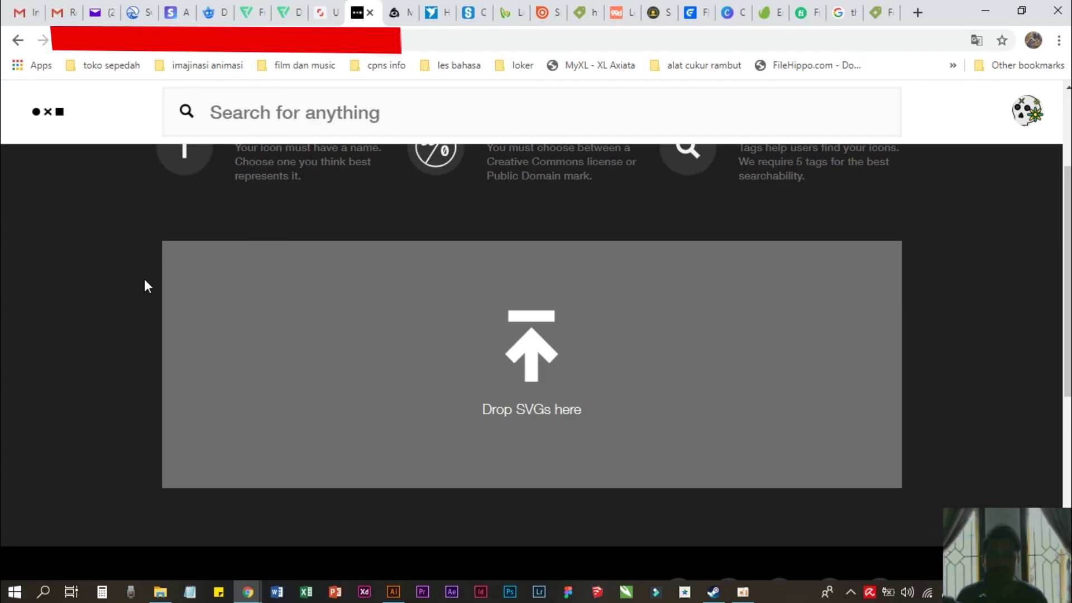
scroll(737, 359, down, 6)
scroll(738, 351, up, 10)
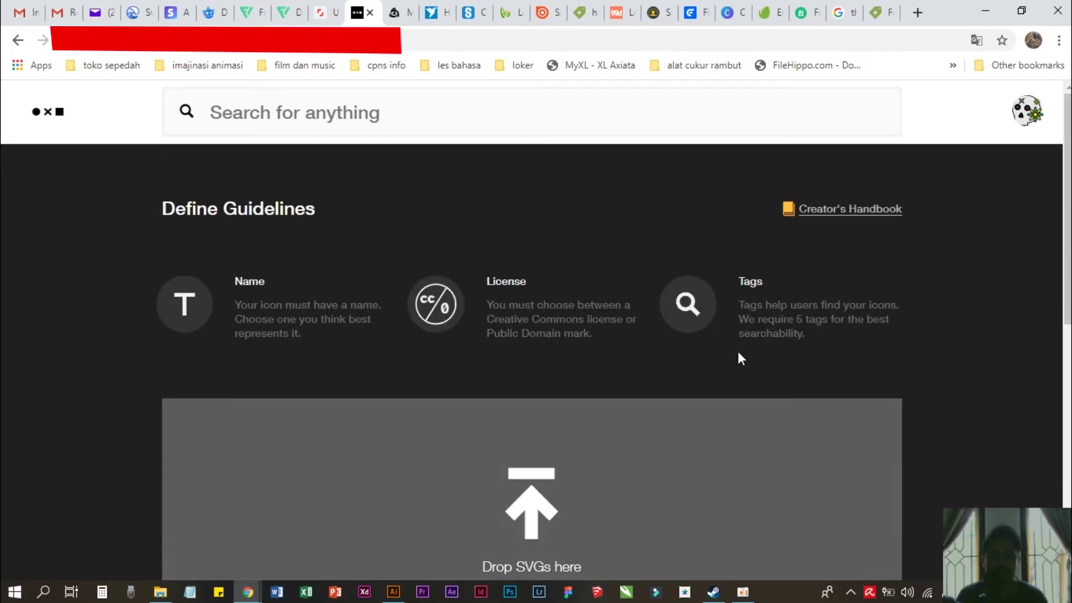
scroll(586, 244, down, 6)
scroll(446, 208, up, 6)
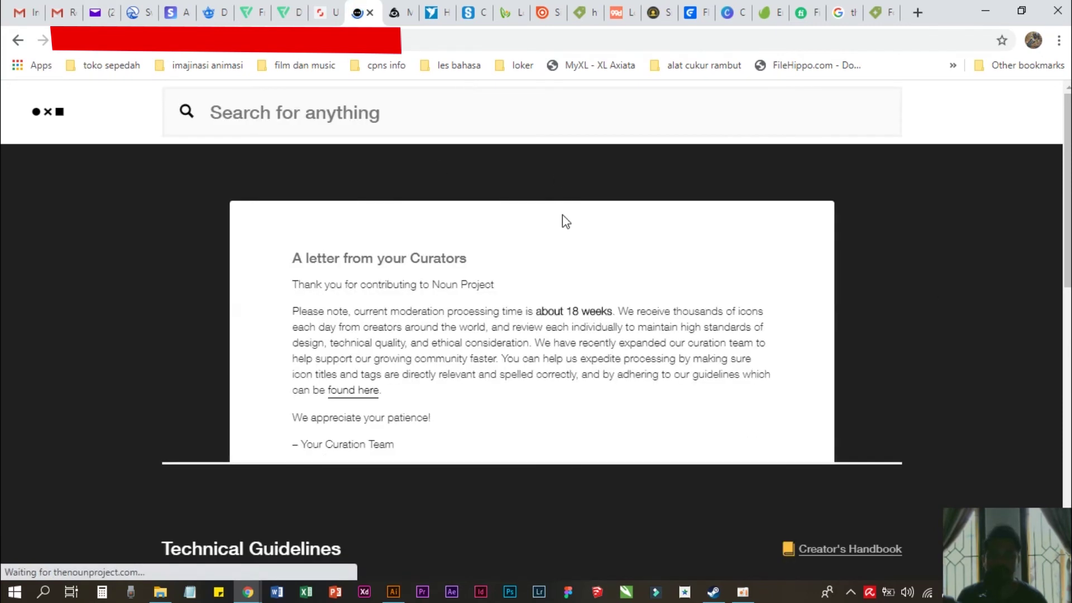
Step: Start a new upload of Individual Icons from the Noun Project technical guidelines page
scroll(607, 271, down, 8)
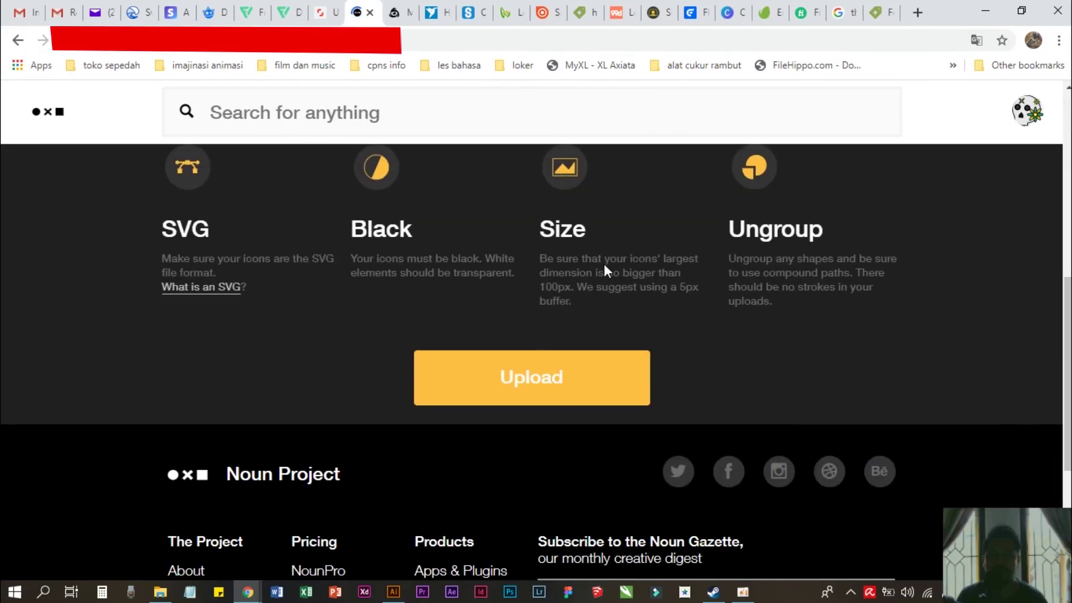
click(544, 393)
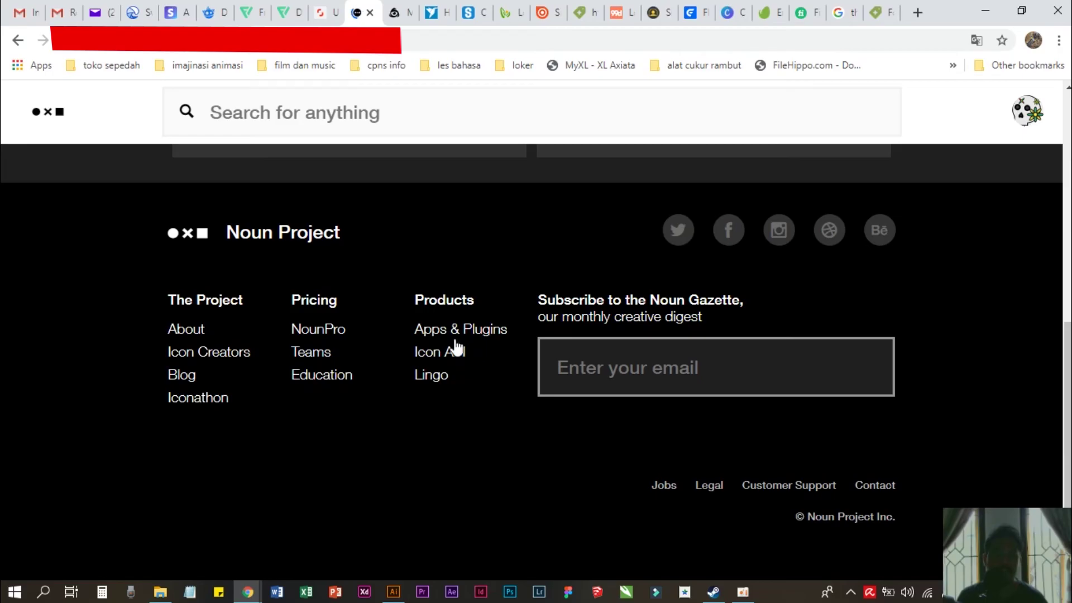
scroll(454, 325, up, 3)
scroll(454, 328, up, 2)
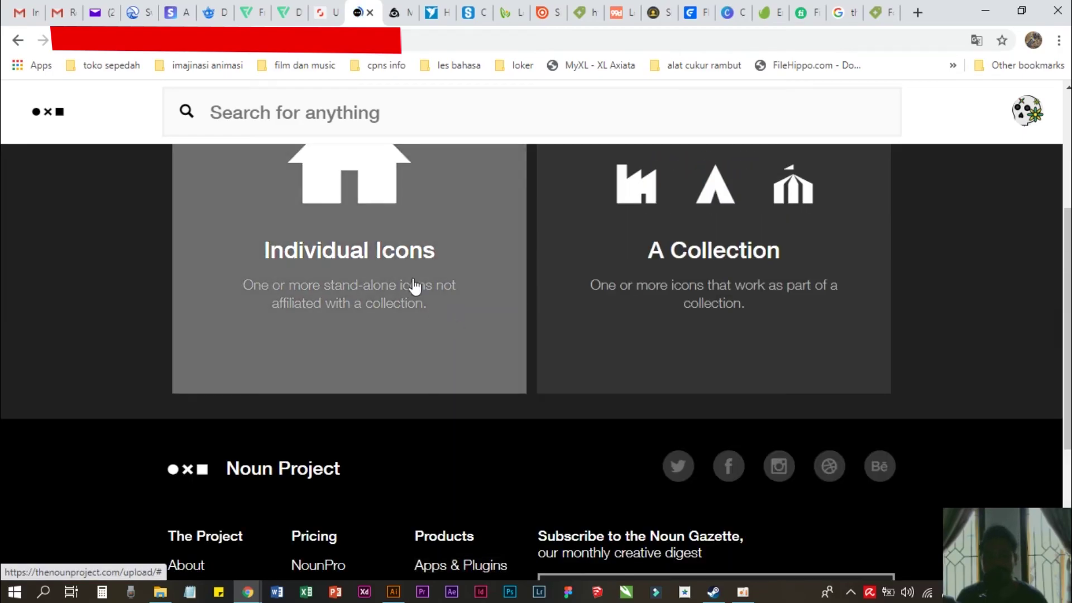
click(383, 256)
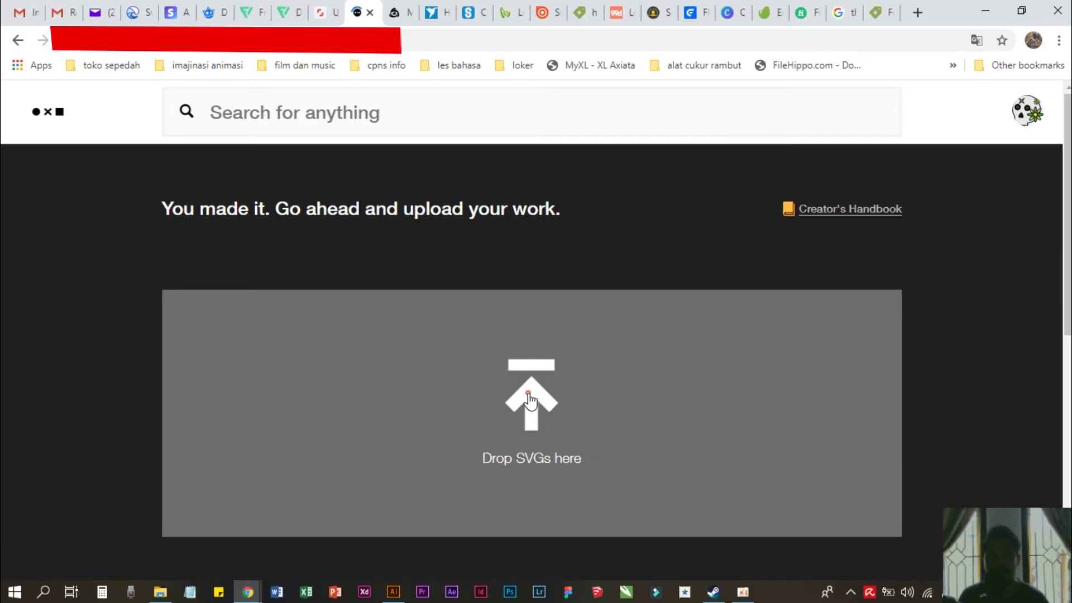
Step: Upload the water drop SVG from the Downloads icon folder and check its preview
click(528, 395)
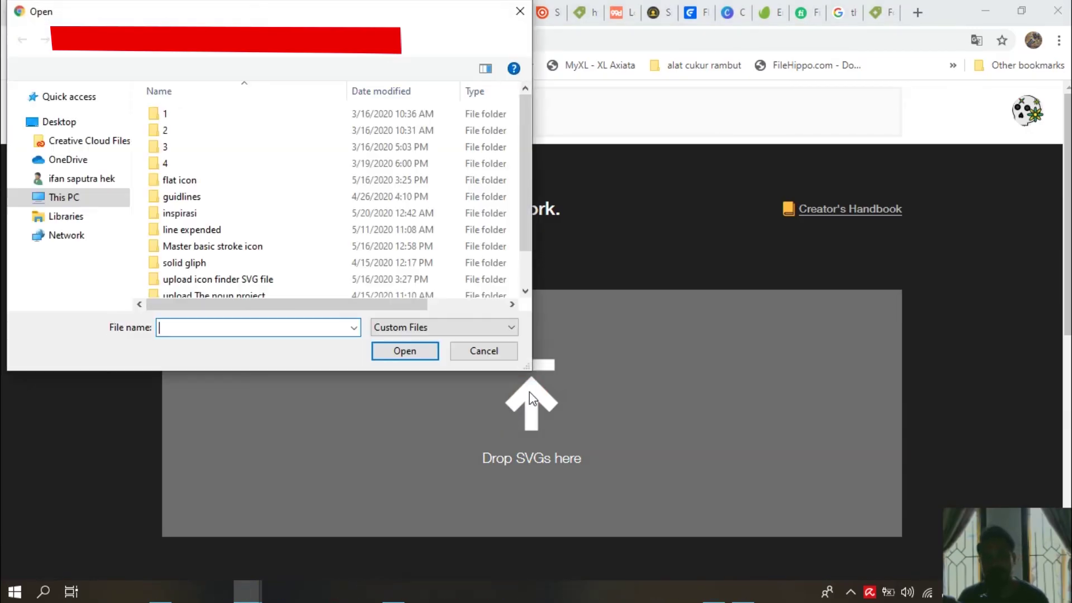
scroll(287, 215, down, 1)
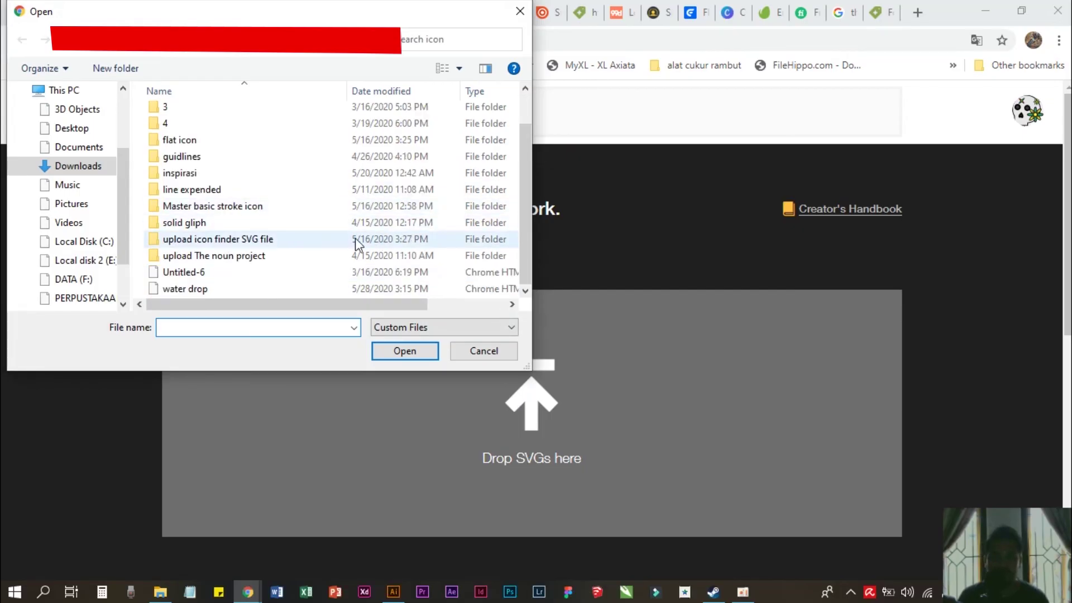
click(184, 290)
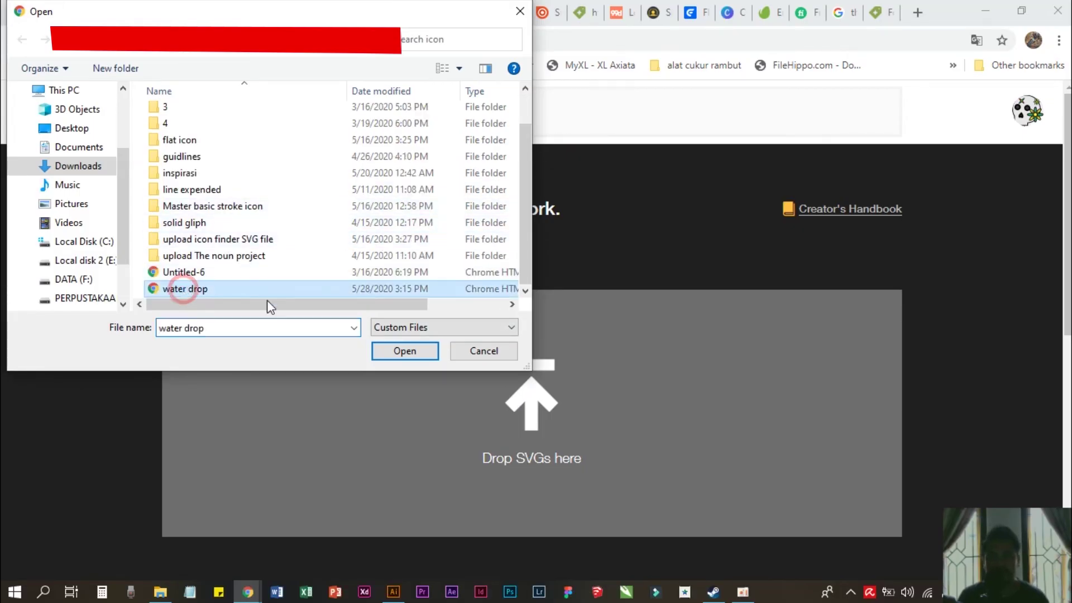
click(403, 350)
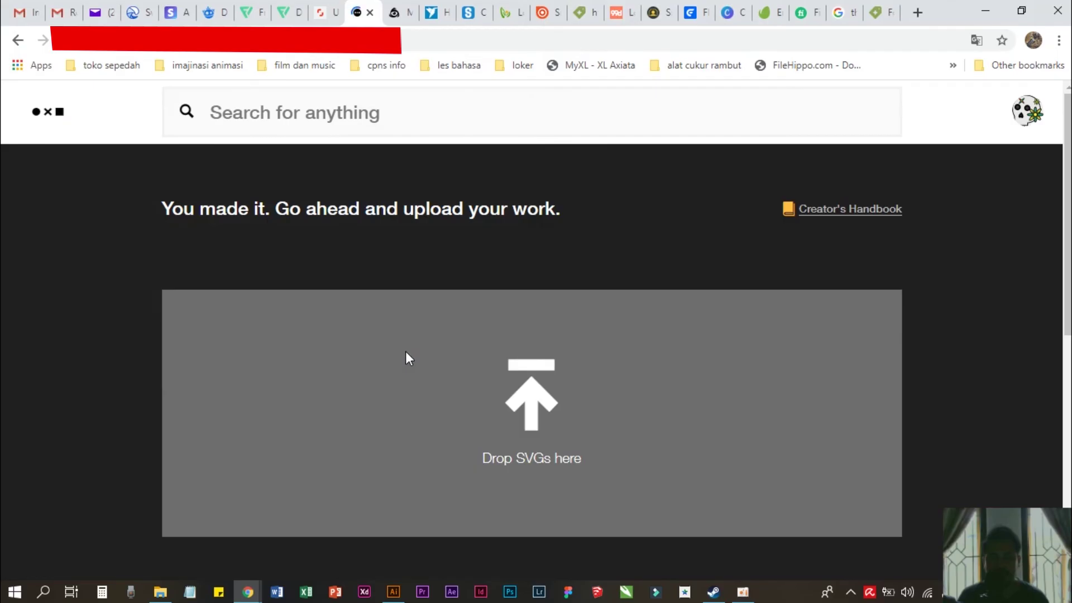
scroll(463, 311, down, 5)
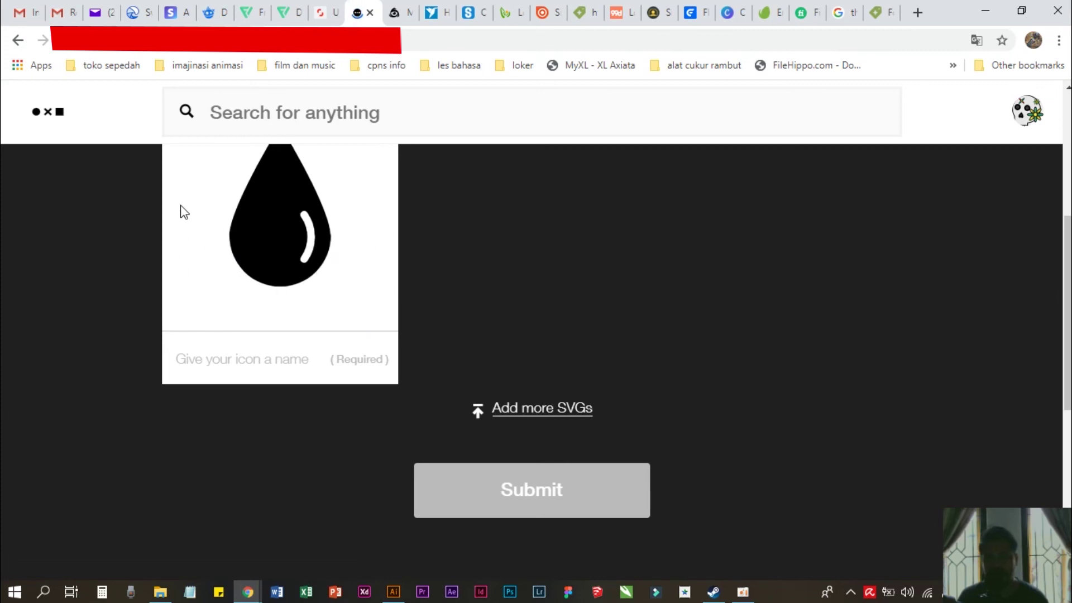
scroll(463, 311, up, 3)
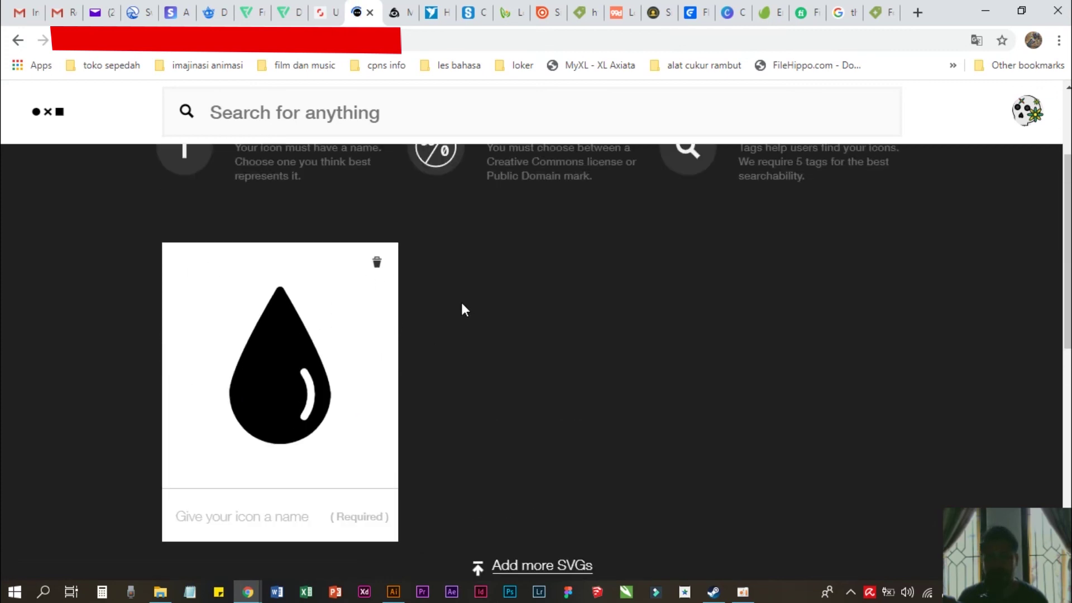